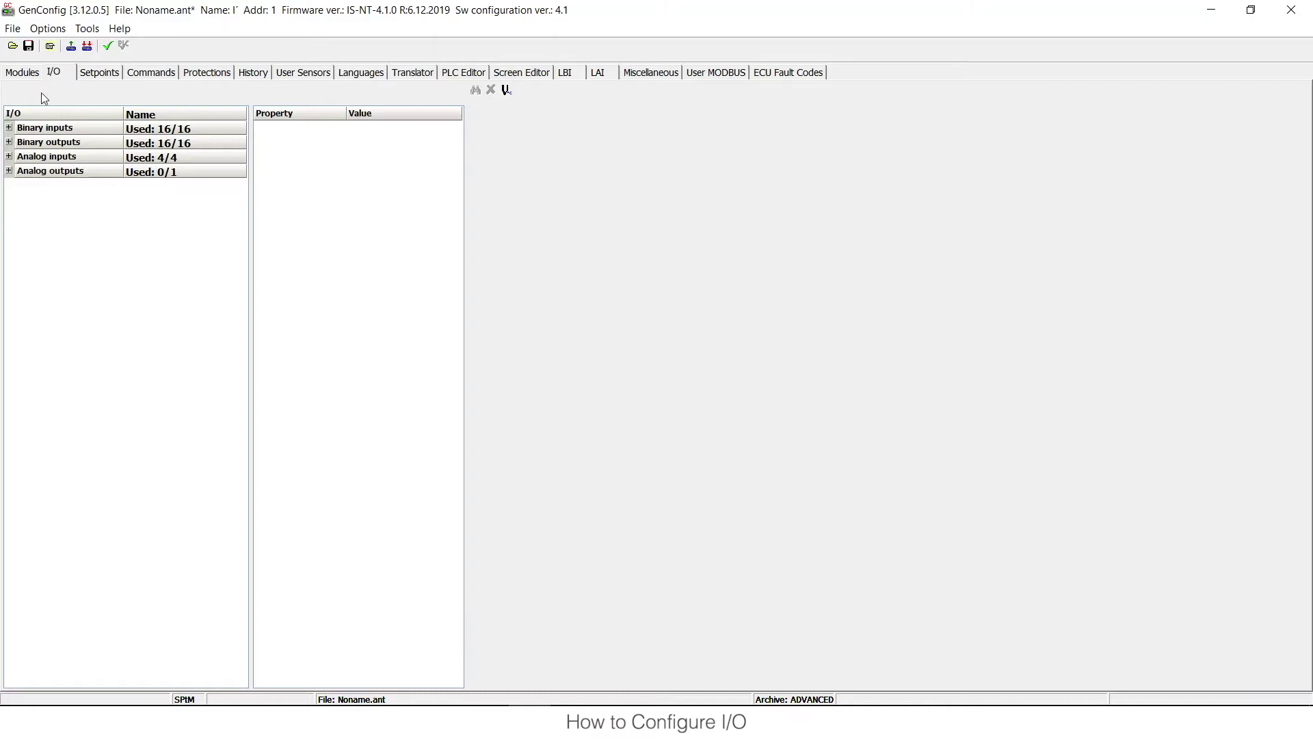
# On the I/O page, expand Binary inputs, Analog inputs and Analog outputs, leaving Binary outputs collapsed
pyautogui.click(56, 75)
pyautogui.click(9, 128)
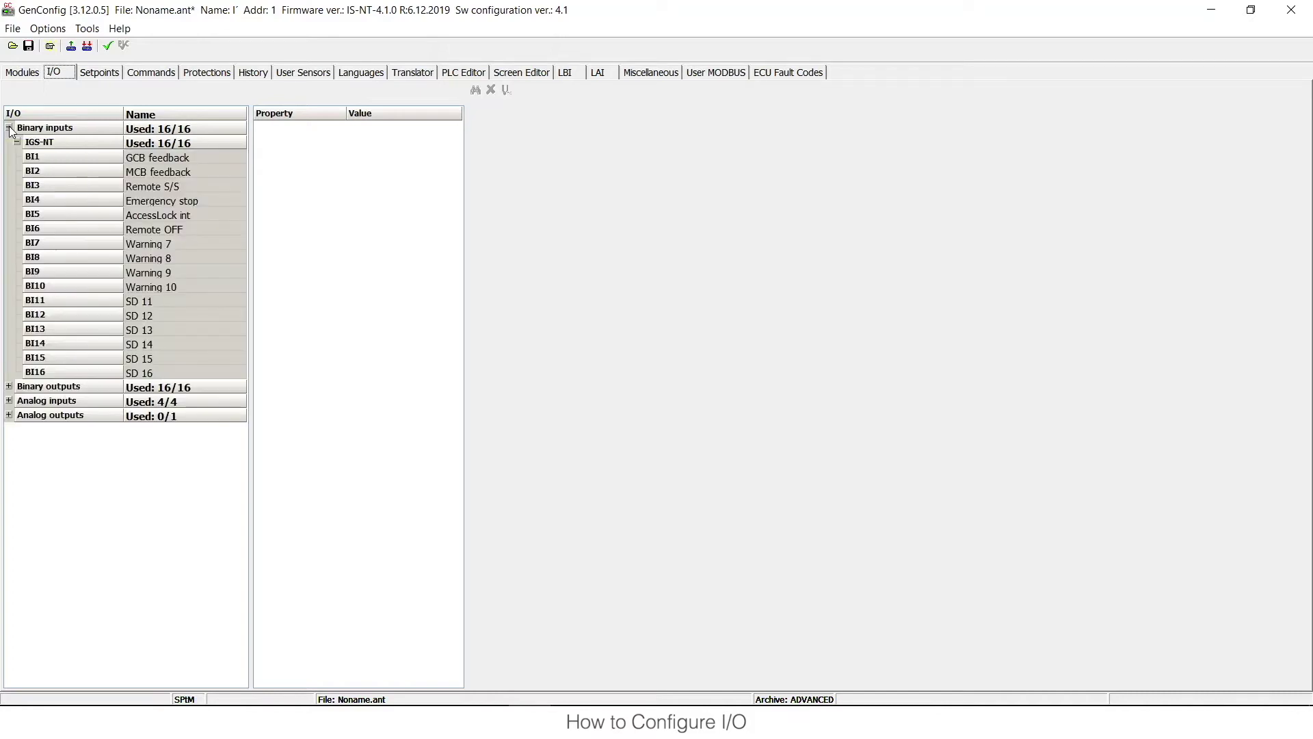
pyautogui.click(8, 387)
pyautogui.click(10, 645)
pyautogui.click(9, 387)
pyautogui.click(10, 488)
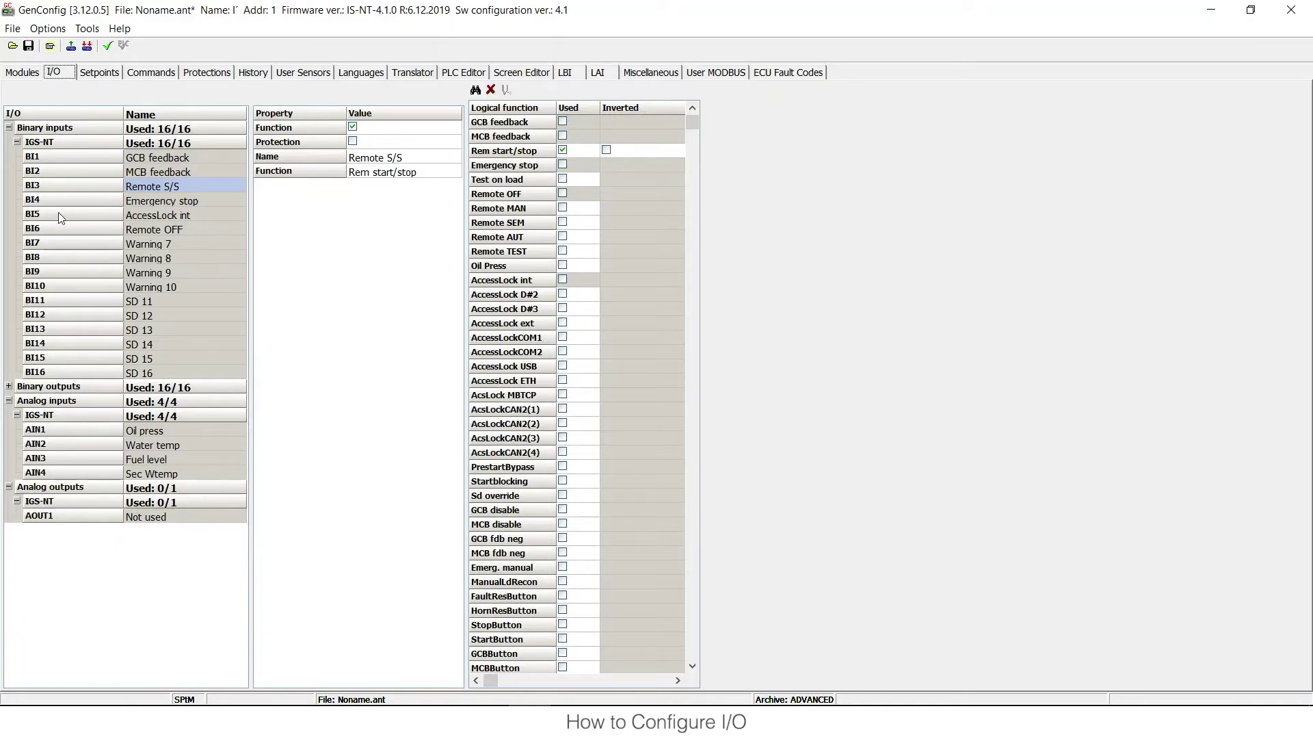
# Review the Oil press input's properties, then select binary input BI1 GCB feedback
pyautogui.click(8, 128)
pyautogui.click(9, 127)
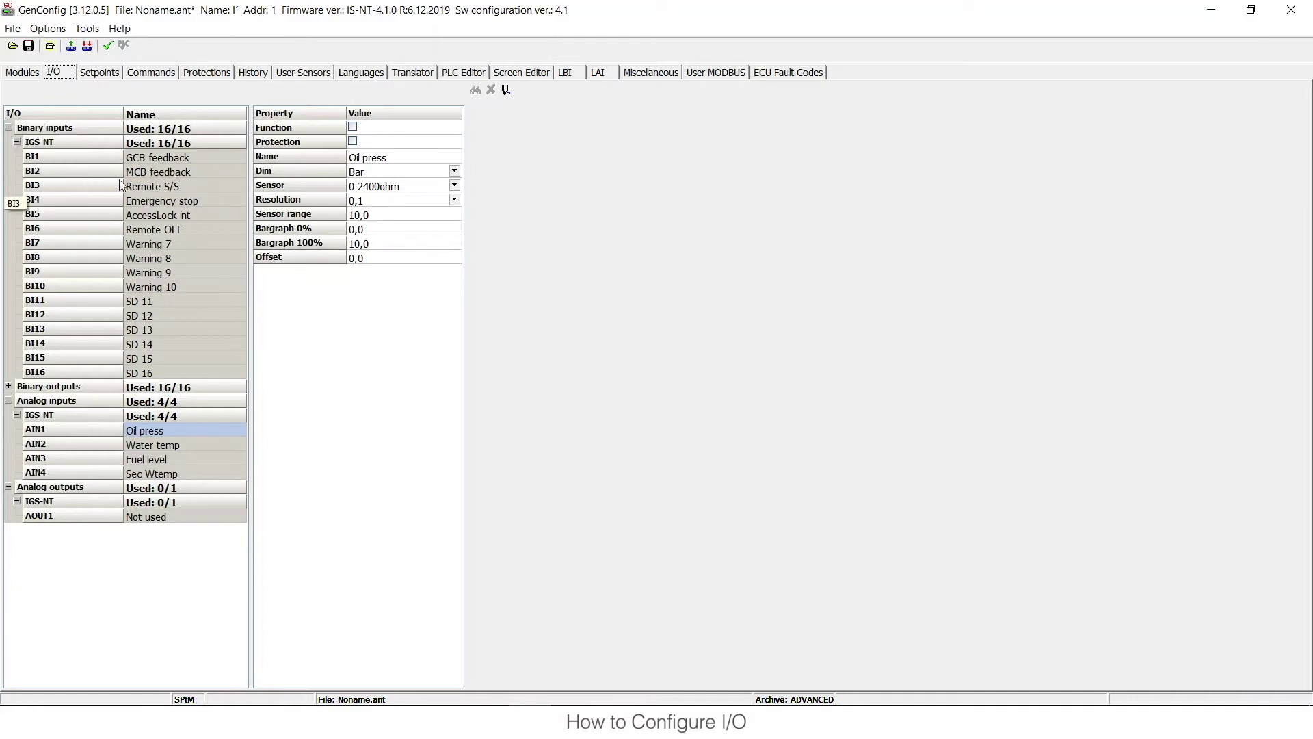
pyautogui.click(190, 160)
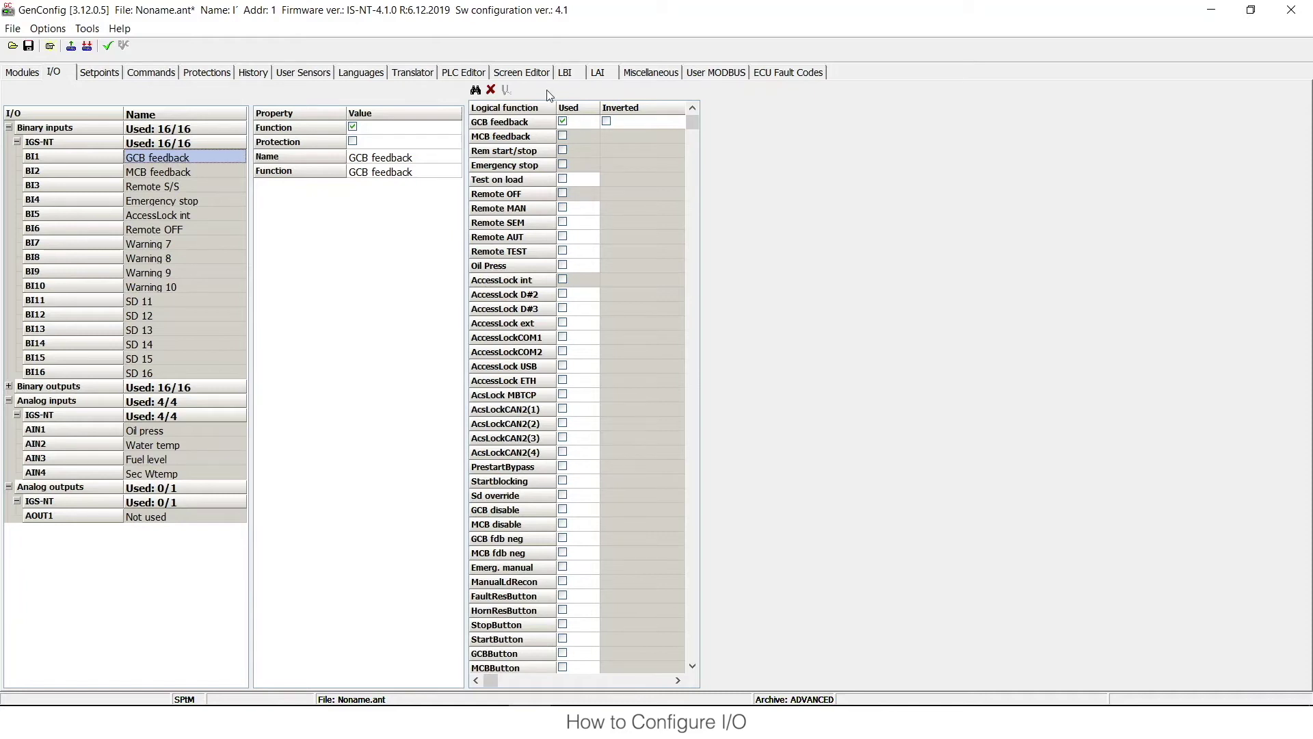
# Tick Protection on GCB feedback, keeping the protection type as No protection
pyautogui.click(353, 142)
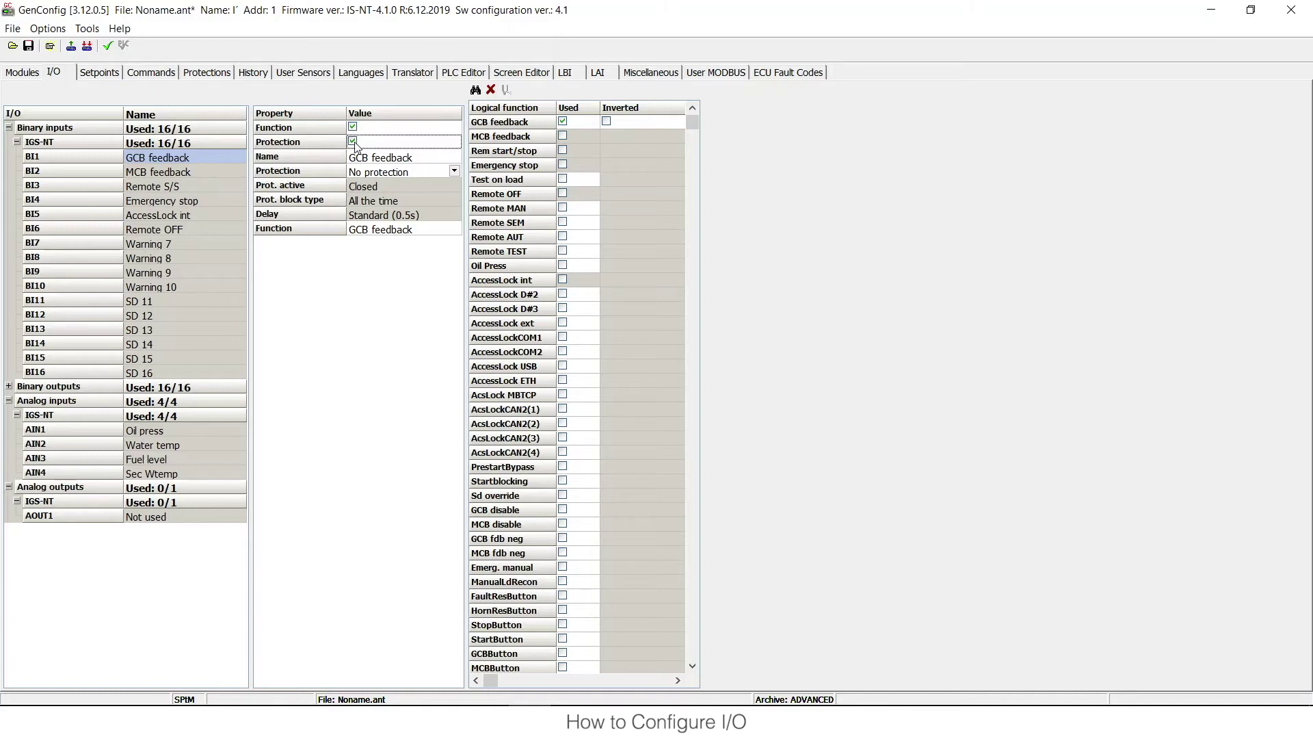
pyautogui.click(453, 174)
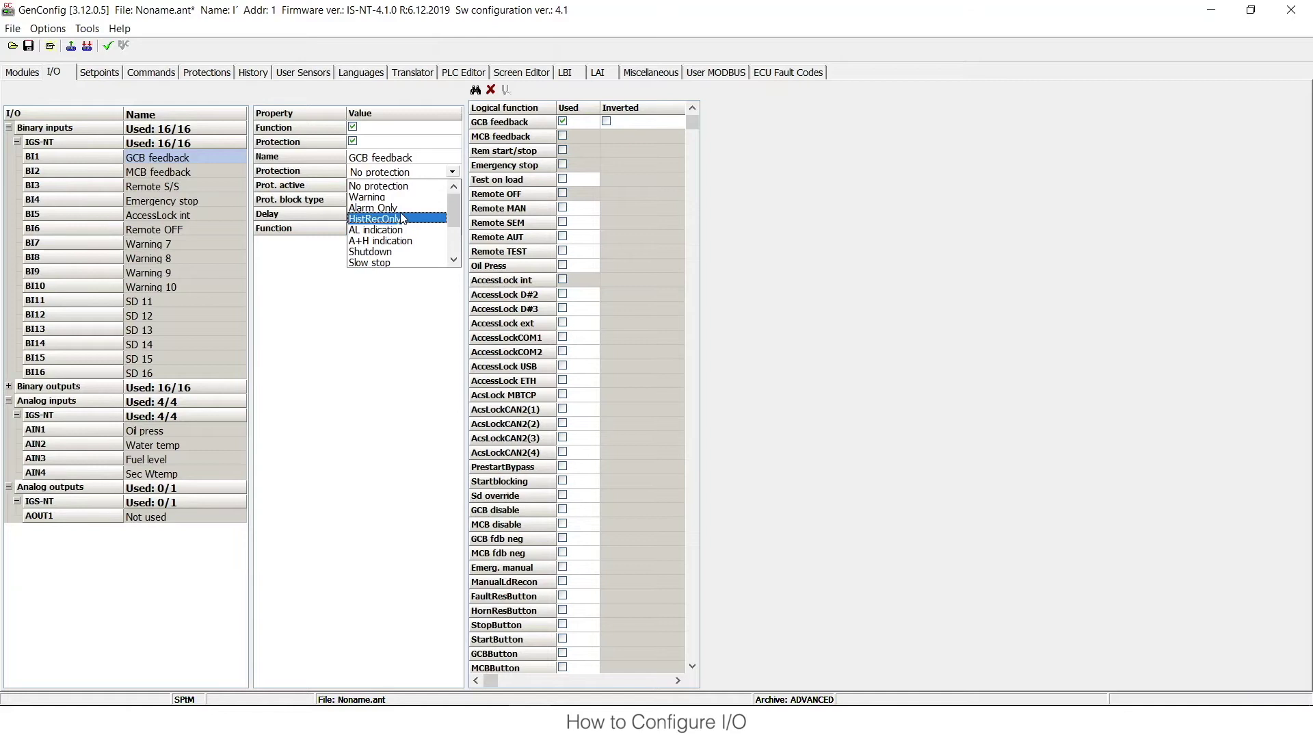
pyautogui.click(326, 182)
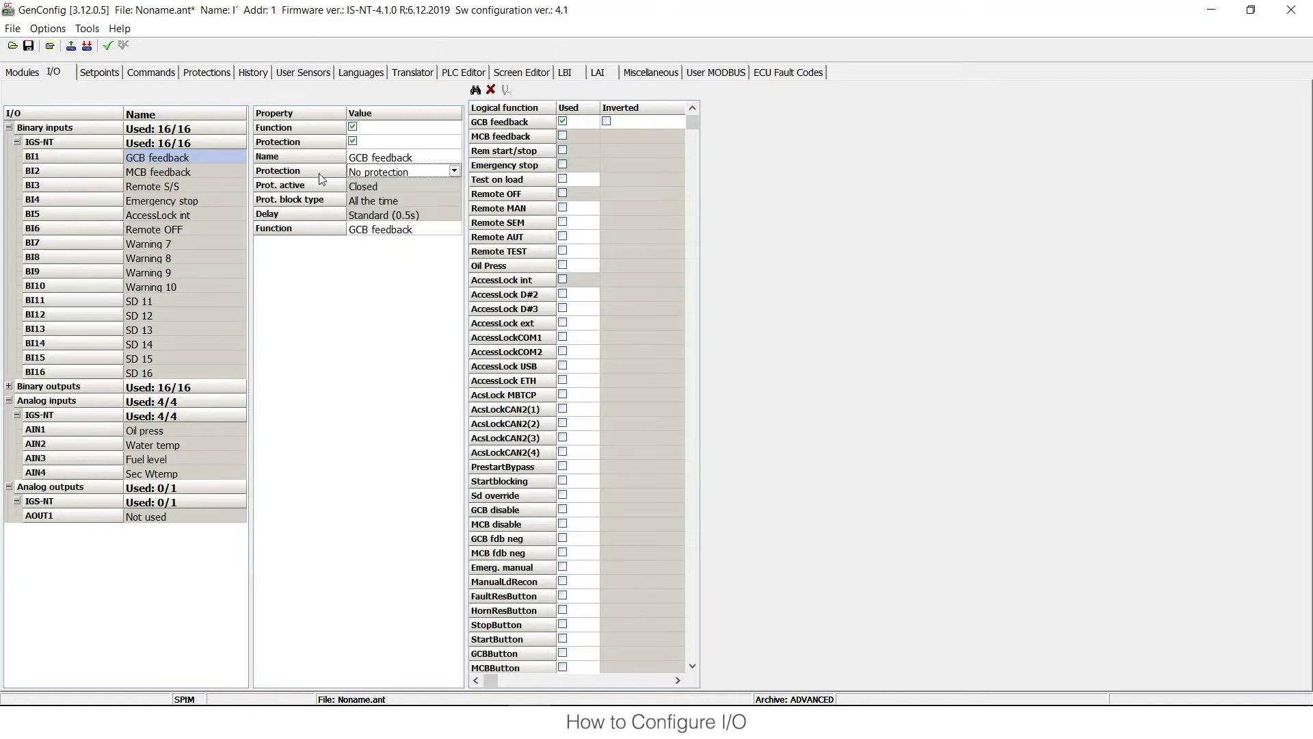
# Edit BI1's name, trimming 'GCB feedback' down to 'GCB f'
pyautogui.click(418, 158)
pyautogui.click(429, 153)
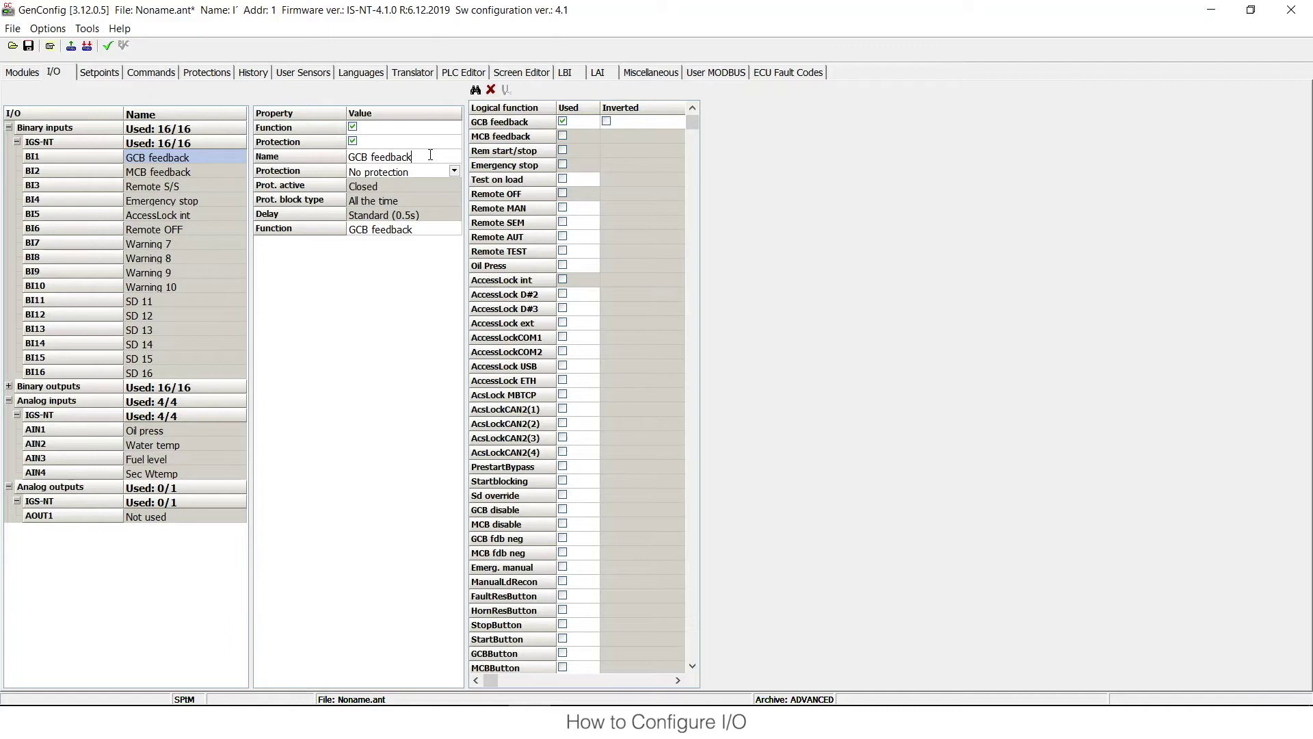
pyautogui.write('q')
pyautogui.press('Return')
pyautogui.click(432, 160)
pyautogui.moveTo(415, 156); pyautogui.dragTo(380, 156)
pyautogui.moveTo(372, 157); pyautogui.dragTo(396, 159)
pyautogui.press('BackSpace')
pyautogui.press('BackSpace')
pyautogui.press('BackSpace')
pyautogui.press('BackSpace')
pyautogui.press('Return')
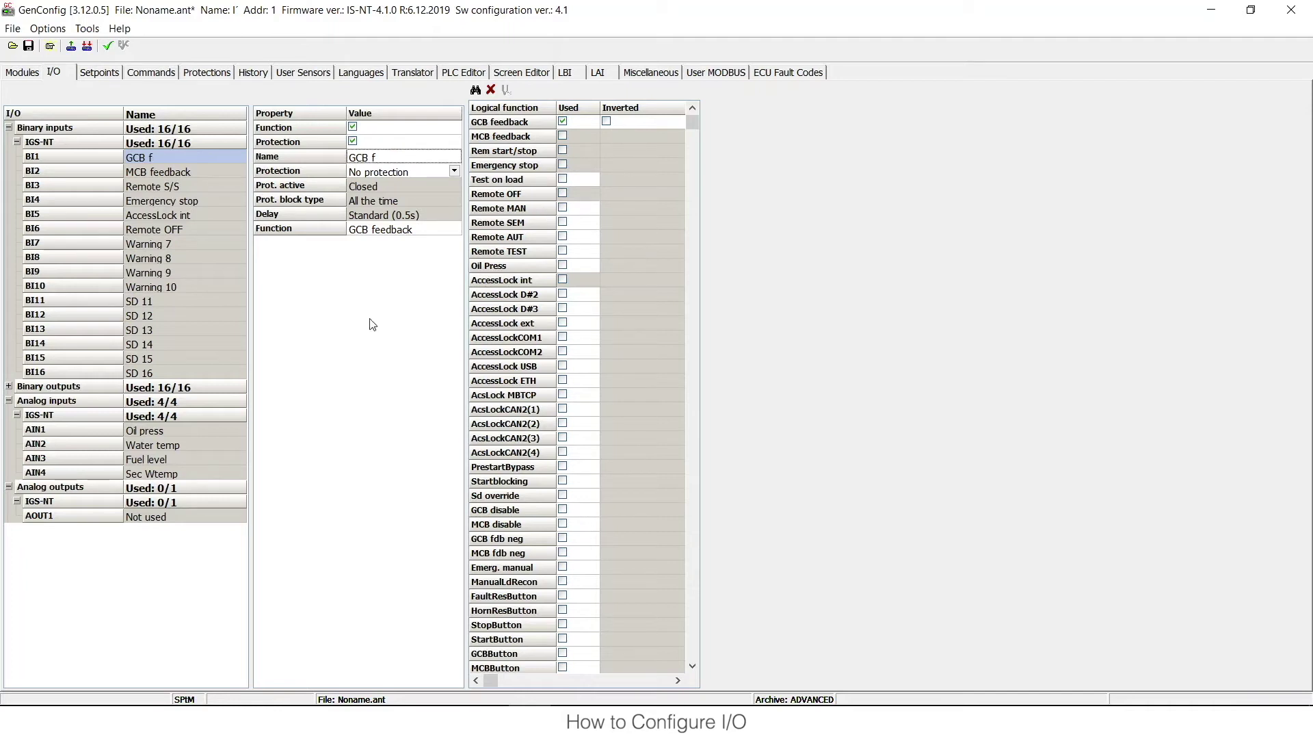
# Select input BI11 SD 11 and assign it the Remote MAN logical function
pyautogui.click(184, 301)
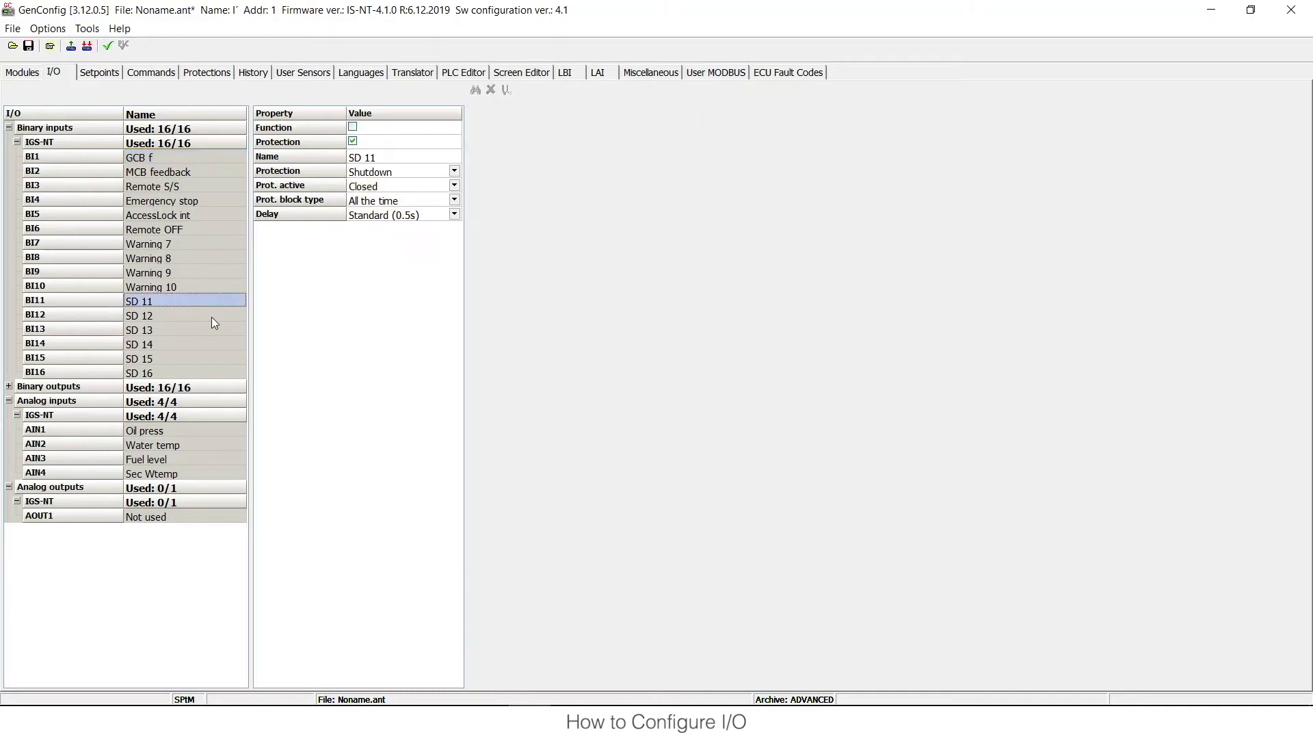
pyautogui.click(353, 128)
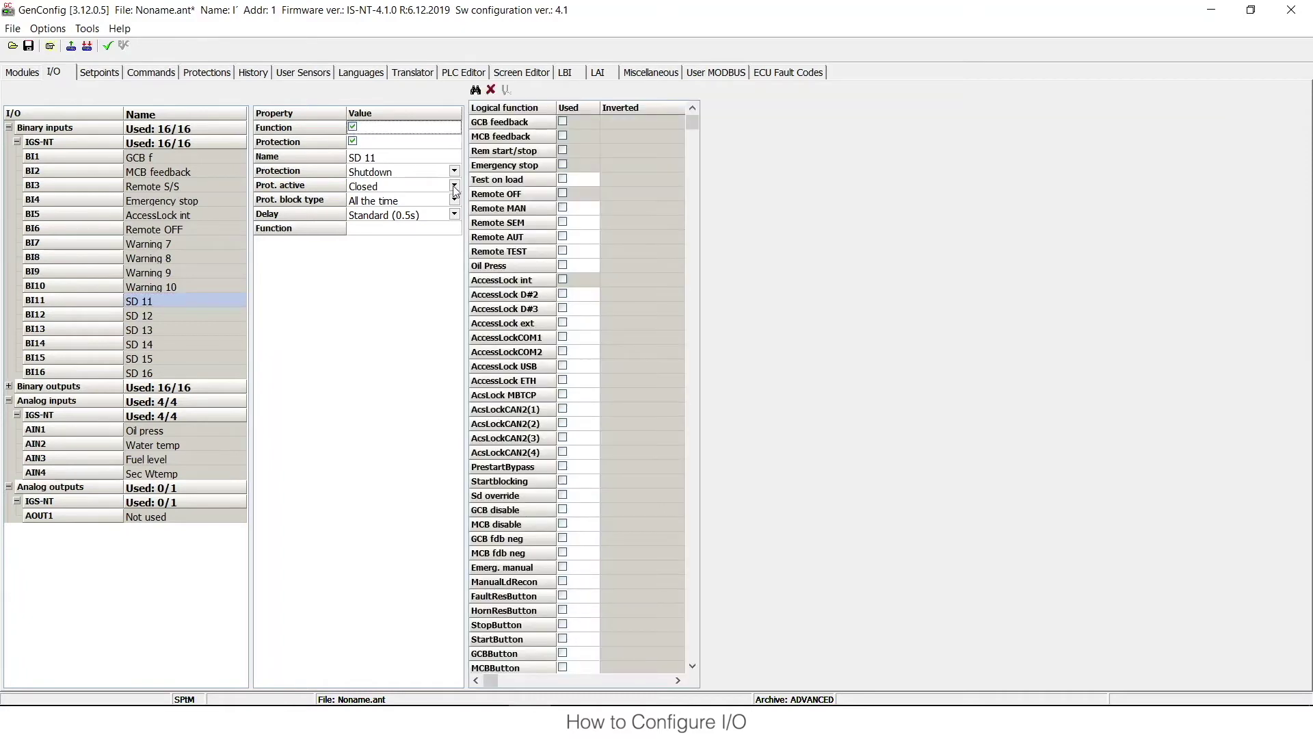
pyautogui.click(563, 207)
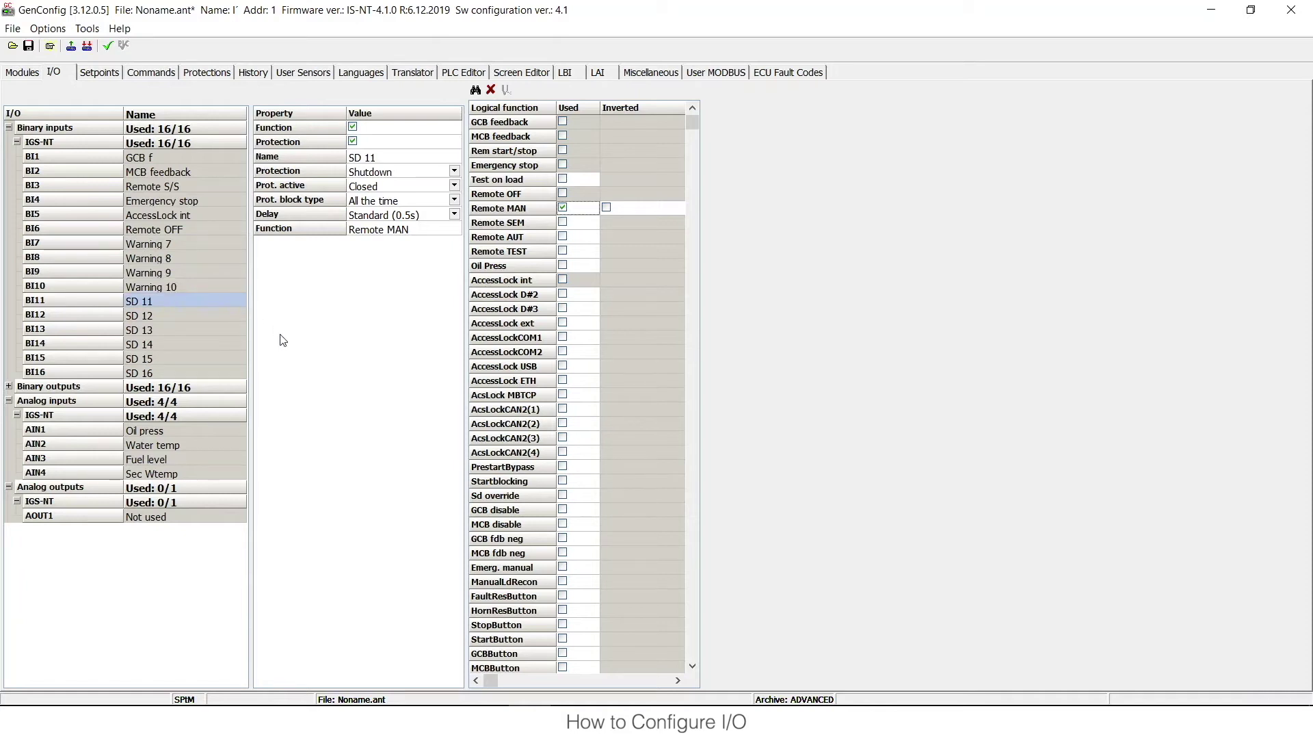
# Reselect SD 11 and turn off its protection
pyautogui.click(160, 300)
pyautogui.click(361, 133)
pyautogui.click(353, 143)
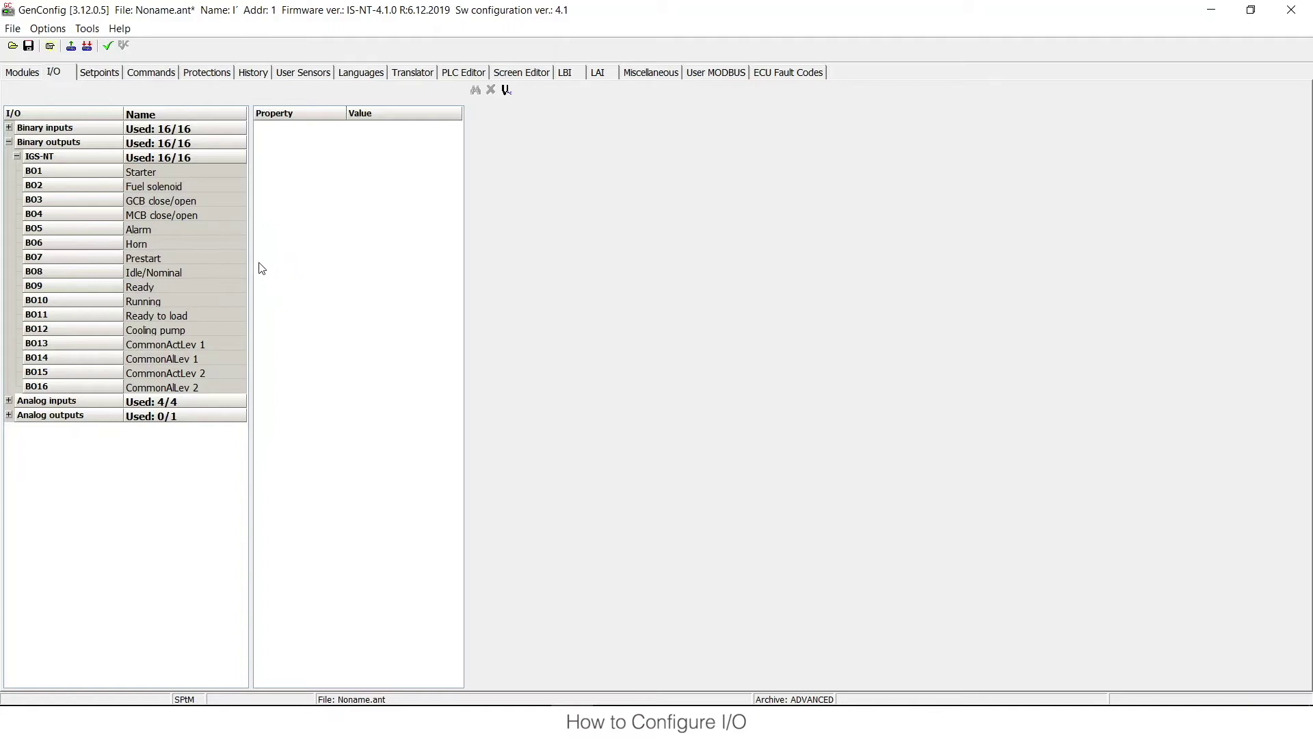
# Select binary output BO9 Ready and display its source function list
pyautogui.click(163, 286)
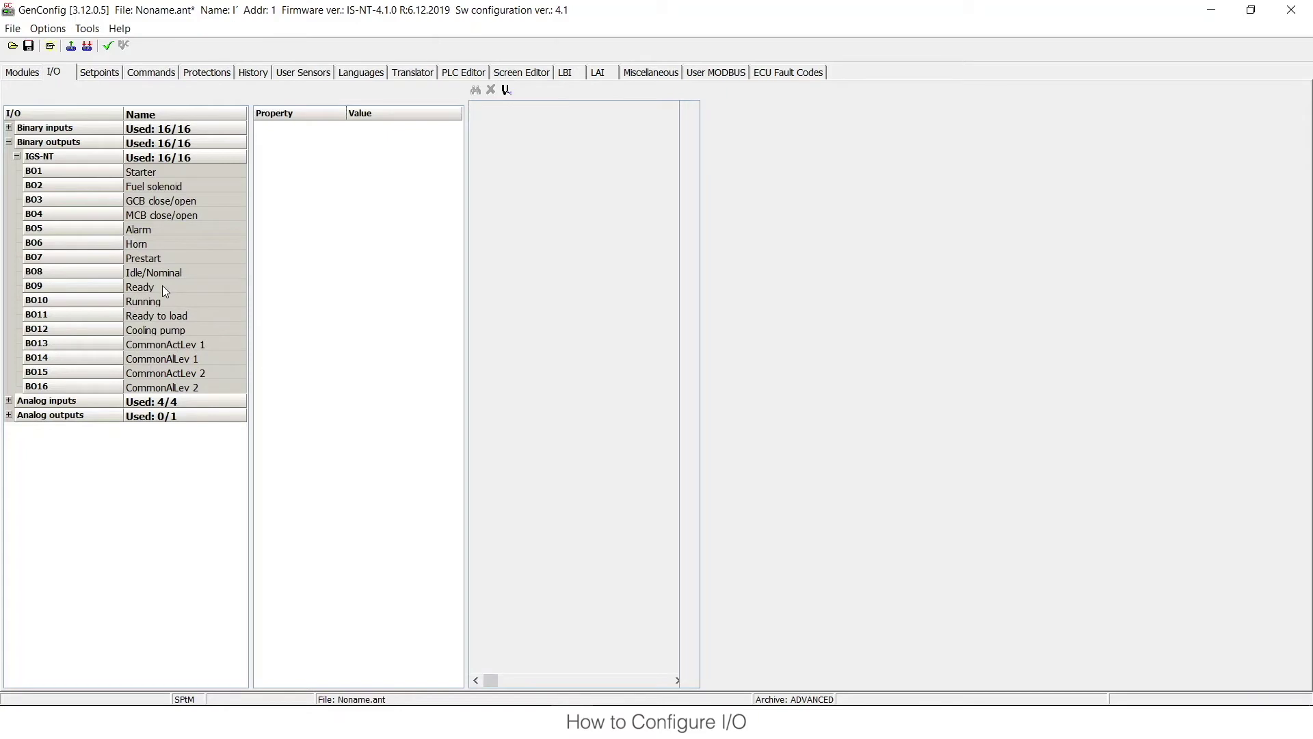
pyautogui.click(102, 287)
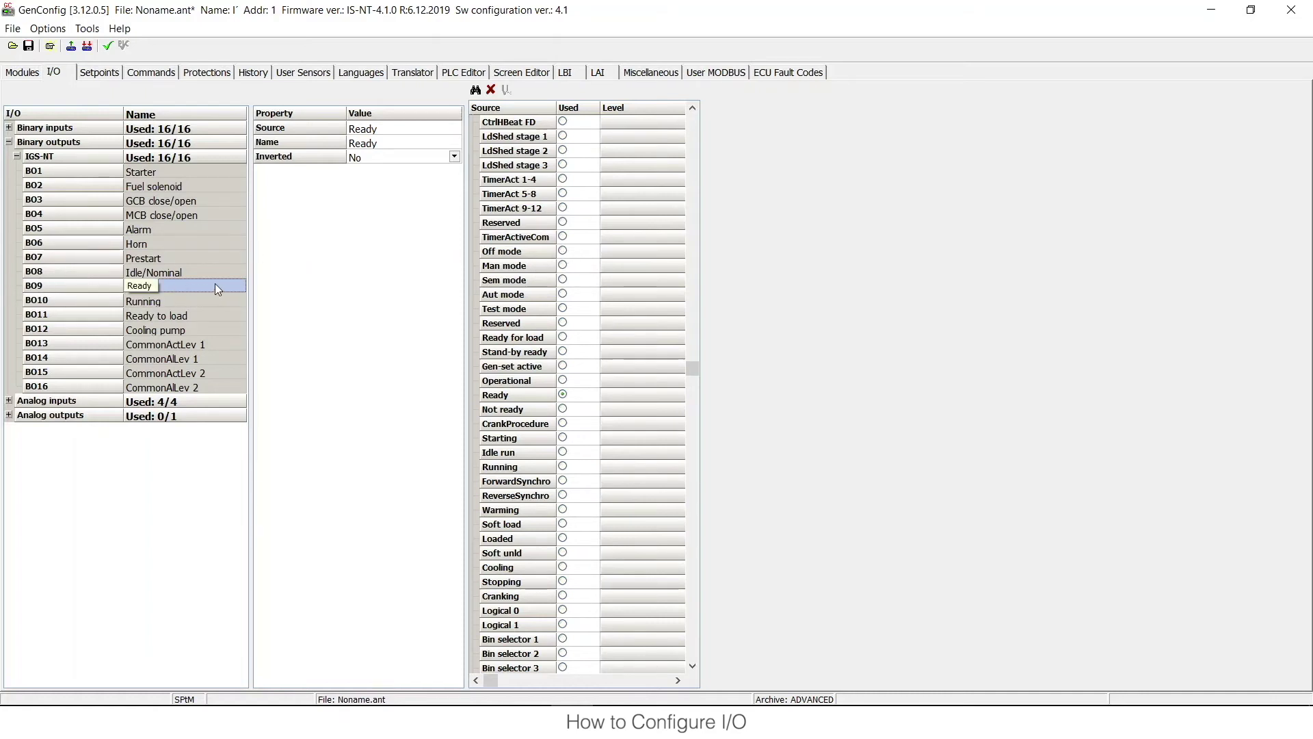
pyautogui.click(402, 131)
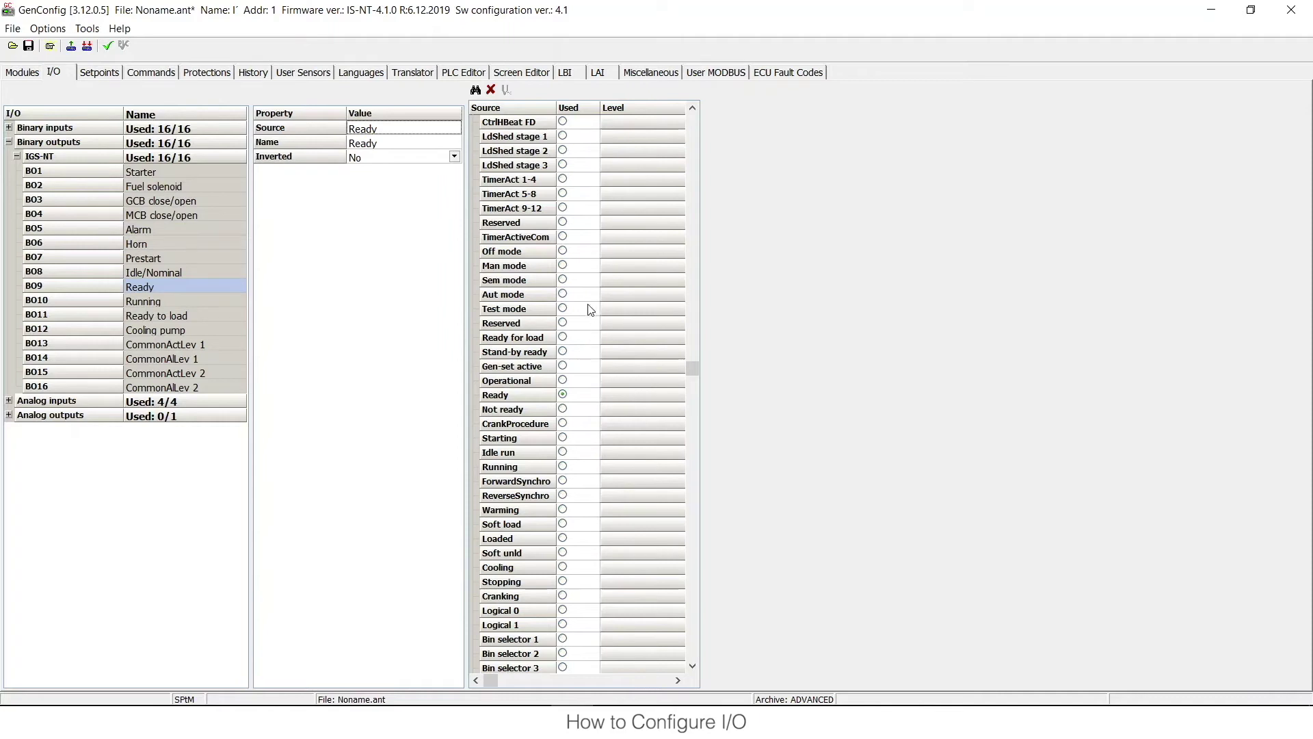
# Source BO9 from Off mode and rename it 'Off new'
pyautogui.click(562, 252)
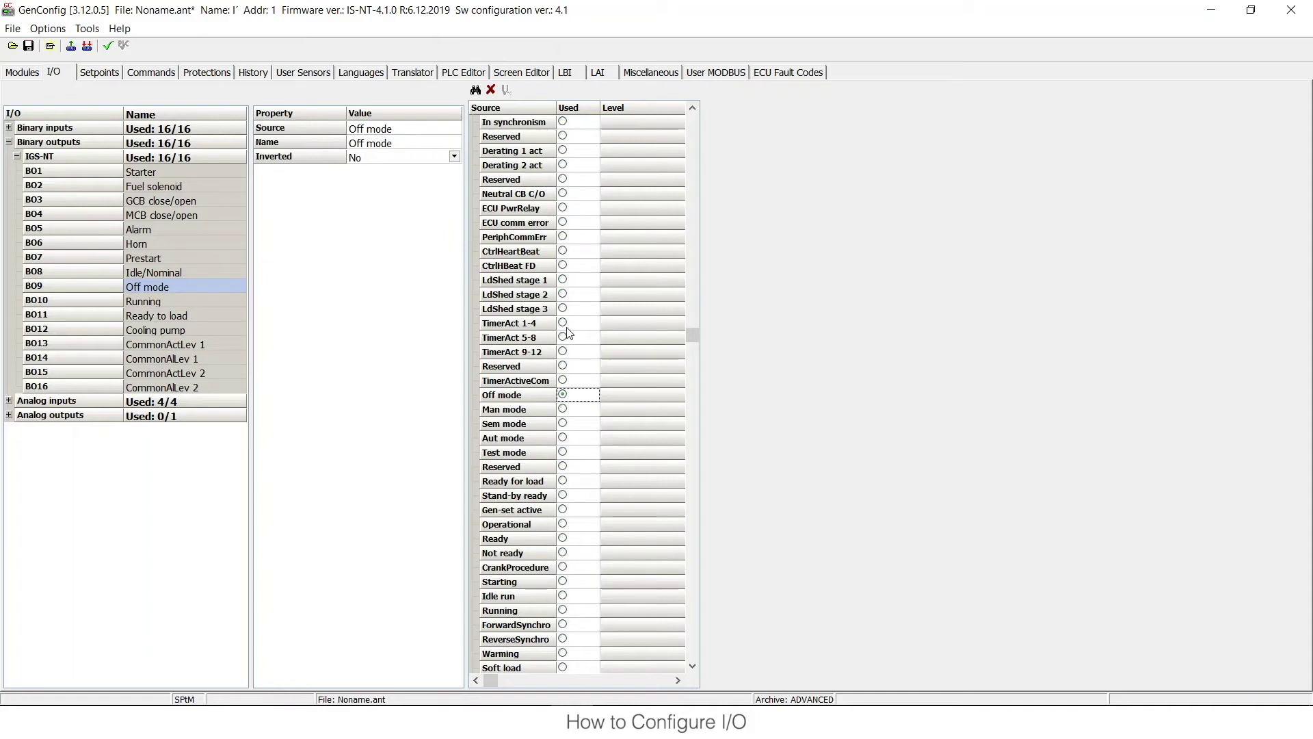
pyautogui.click(402, 148)
pyautogui.click(404, 143)
pyautogui.write('new')
pyautogui.press('Return')
# Set BO9's Inverted property to Yes
pyautogui.click(443, 159)
pyautogui.click(454, 161)
pyautogui.click(426, 177)
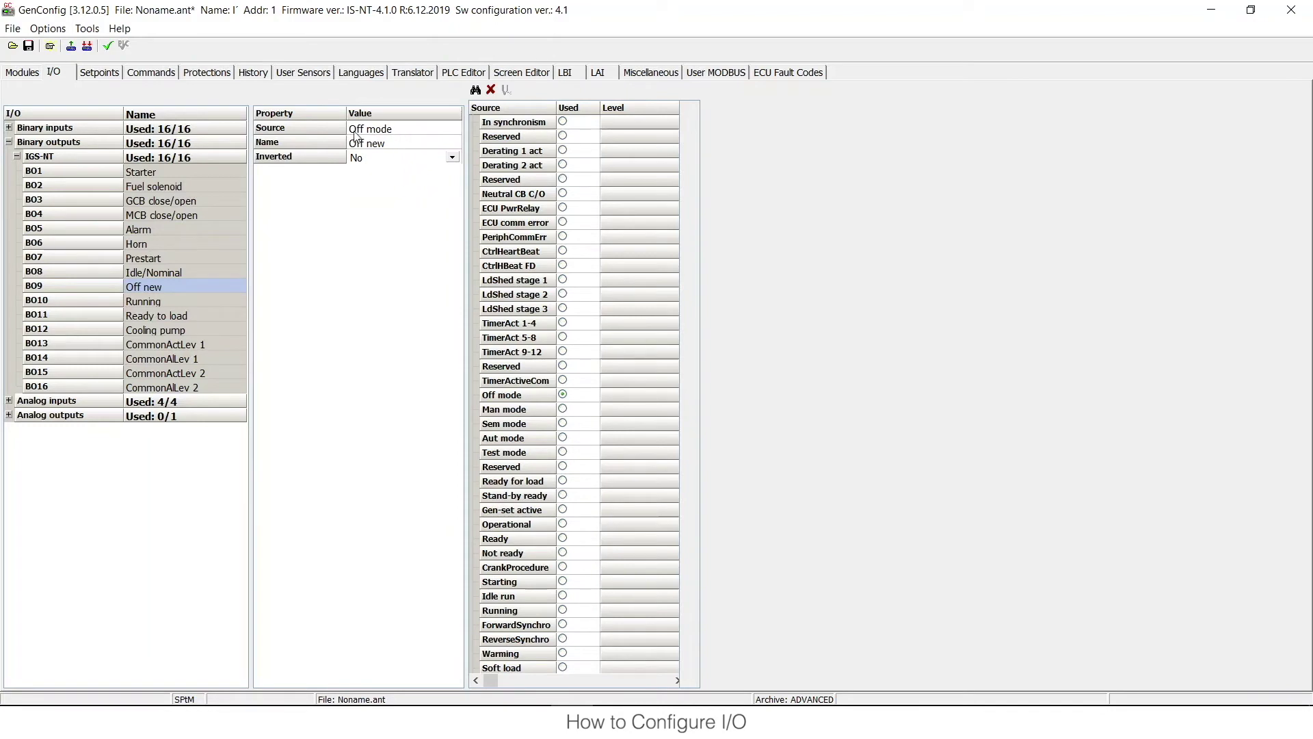
pyautogui.click(420, 159)
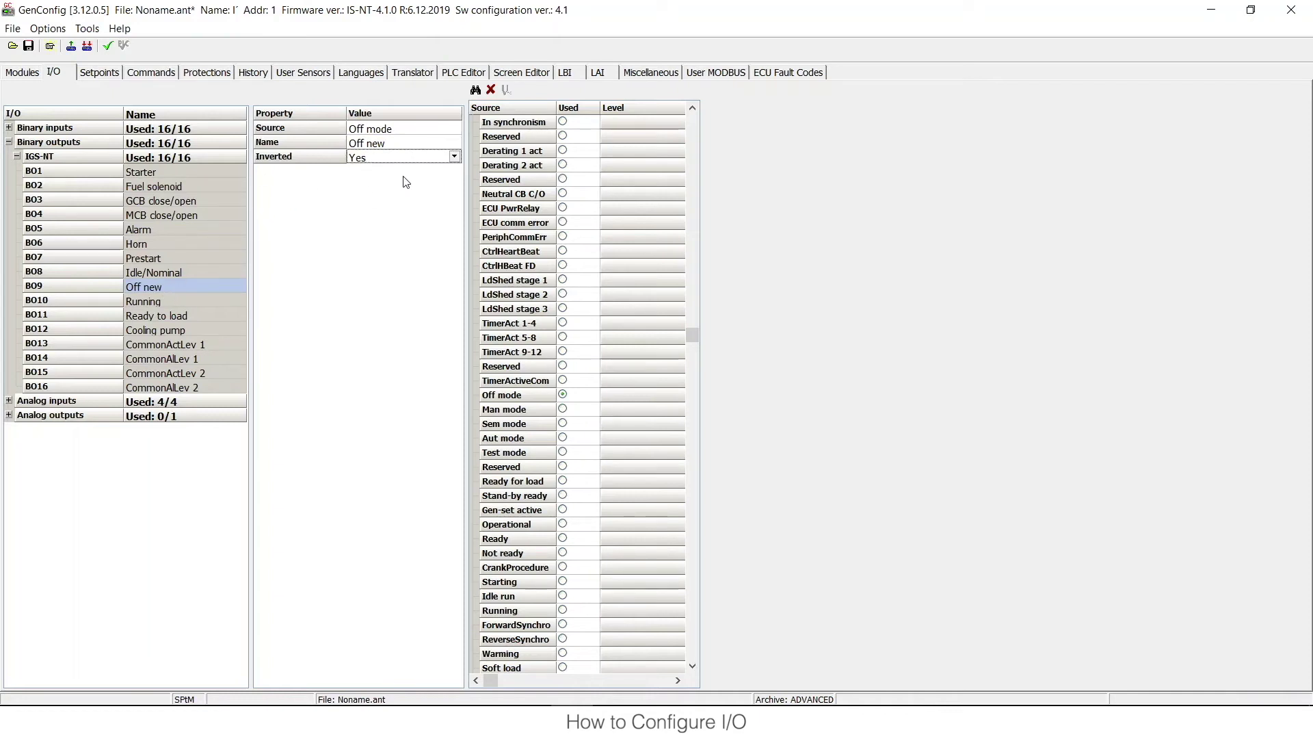
# Select analog input AIN1 Oil press and tick its Function checkbox
pyautogui.click(9, 141)
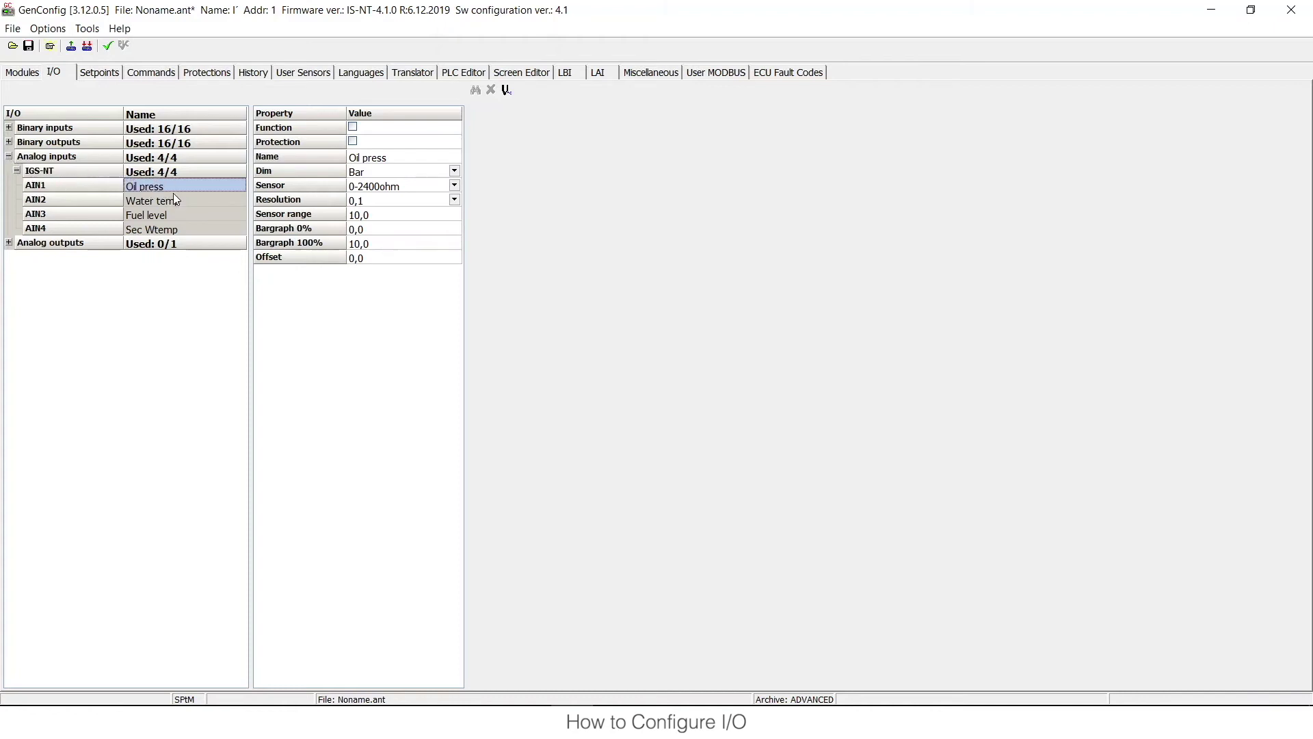
pyautogui.click(201, 182)
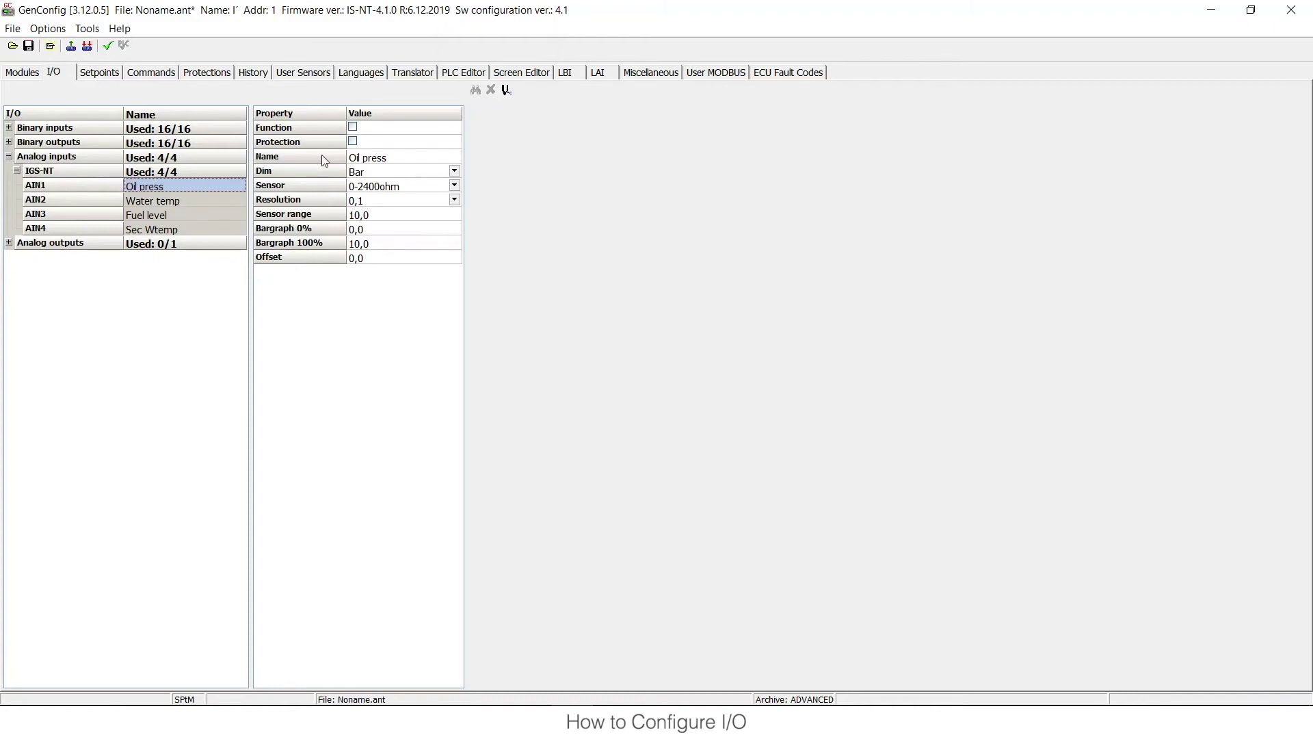
pyautogui.click(353, 127)
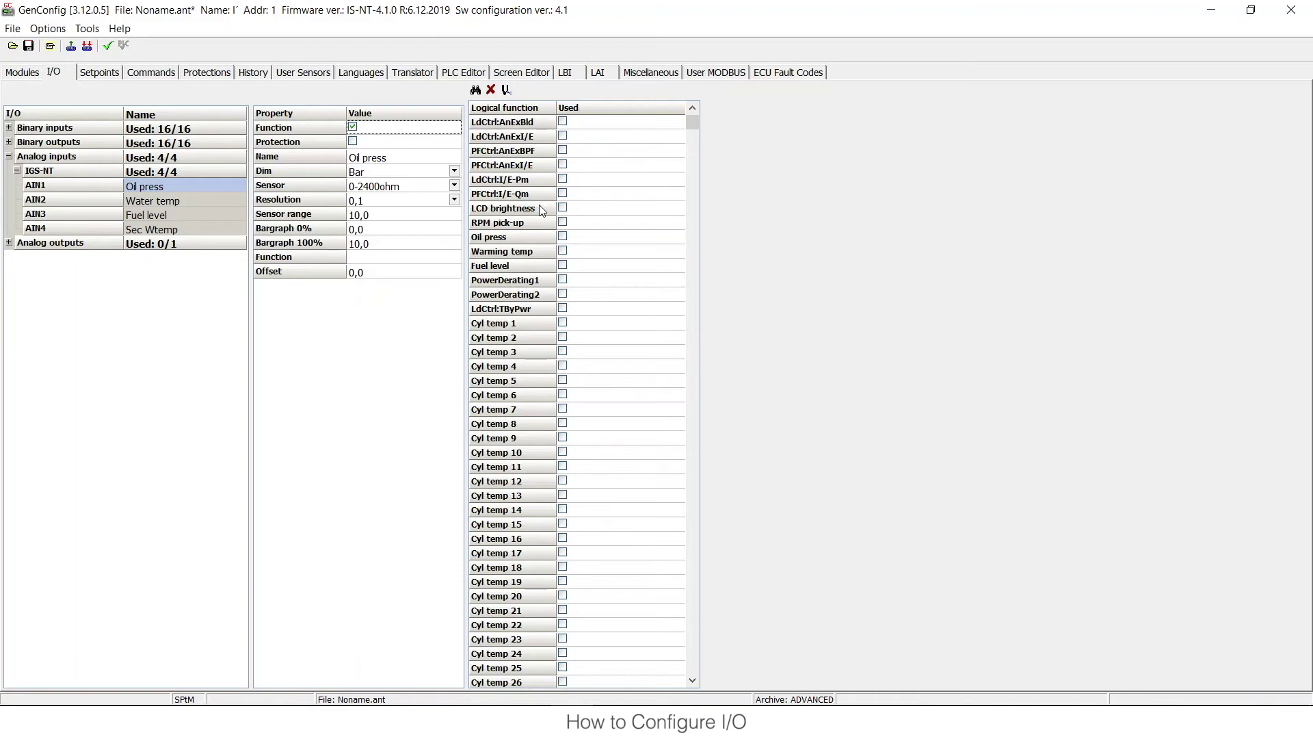
pyautogui.click(353, 128)
pyautogui.click(353, 129)
pyautogui.moveTo(692, 124); pyautogui.dragTo(670, 338)
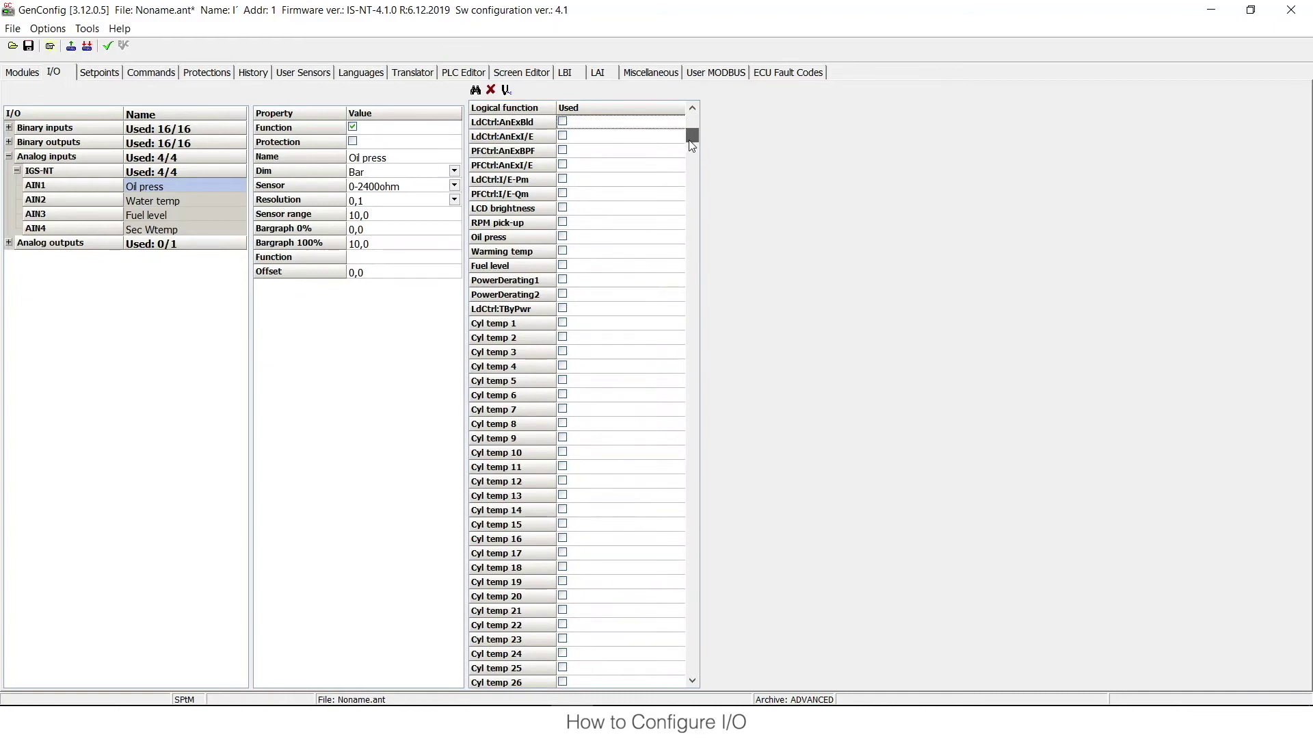
# Enable protection on Oil press and set its unit to kVA
pyautogui.click(353, 141)
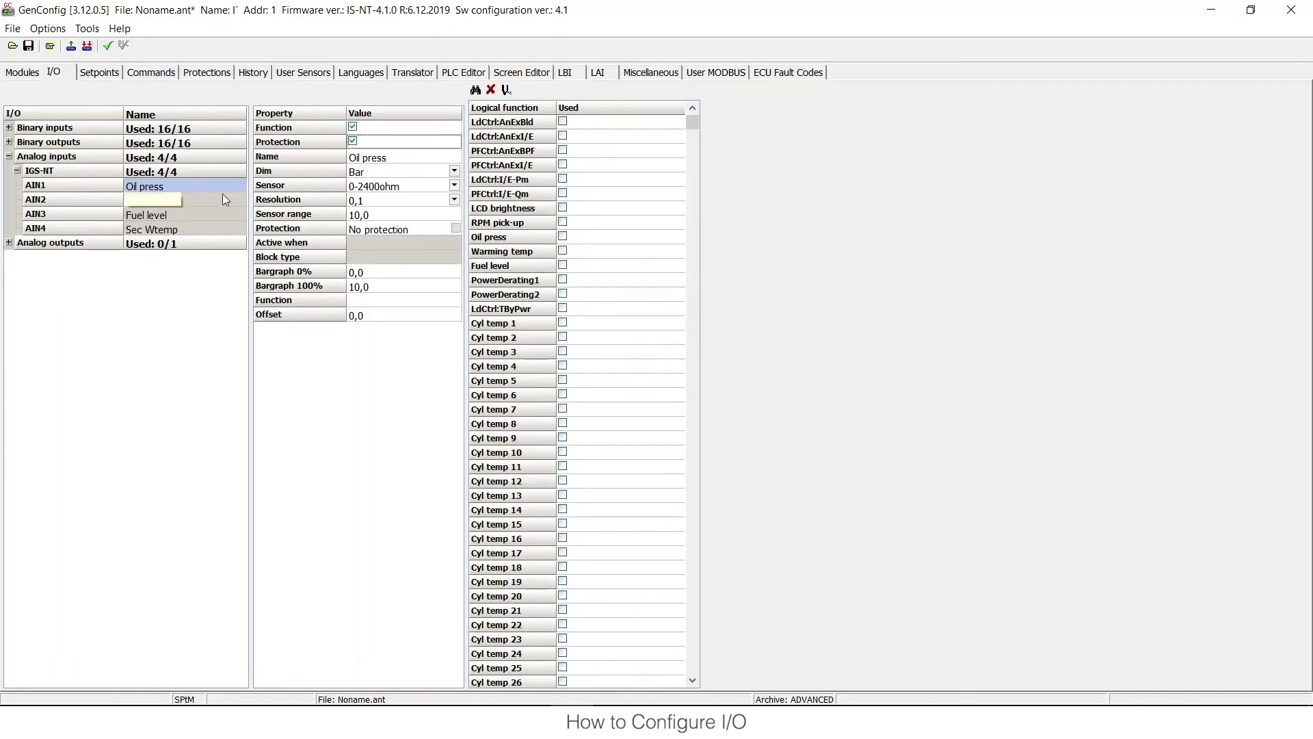
pyautogui.click(392, 157)
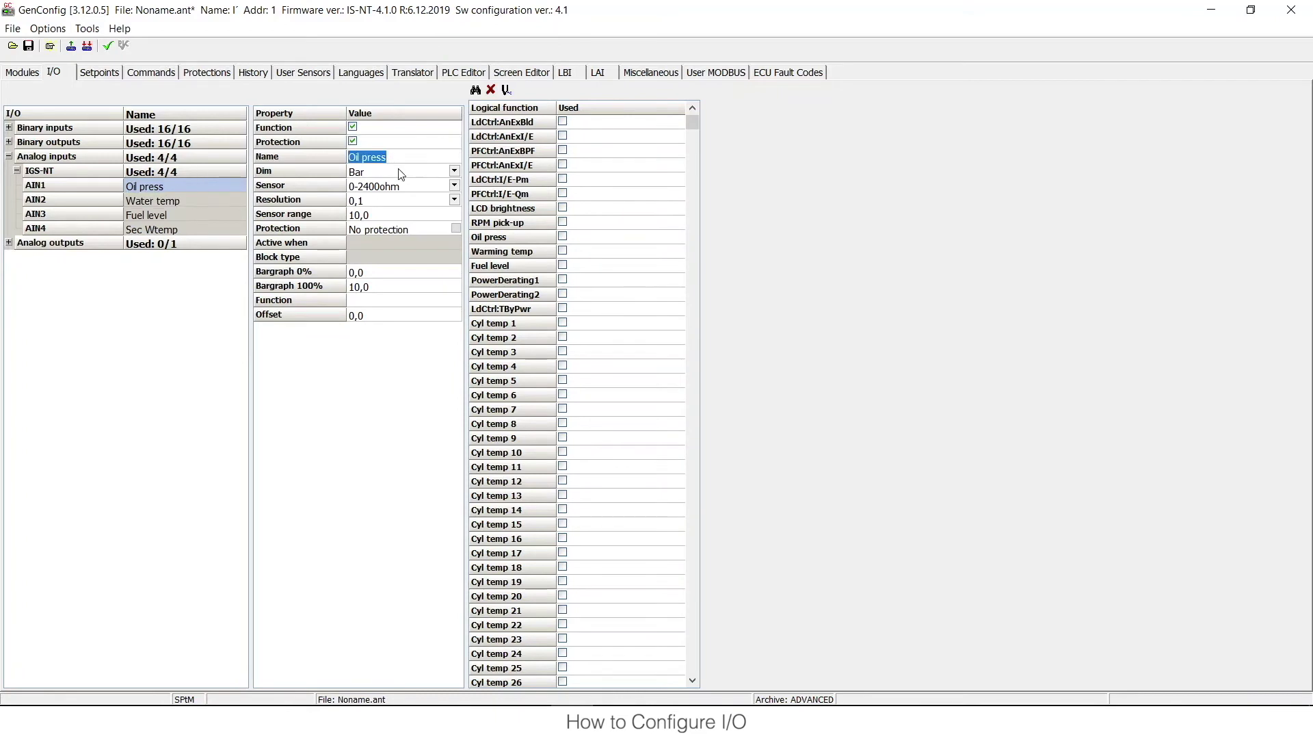
pyautogui.click(443, 176)
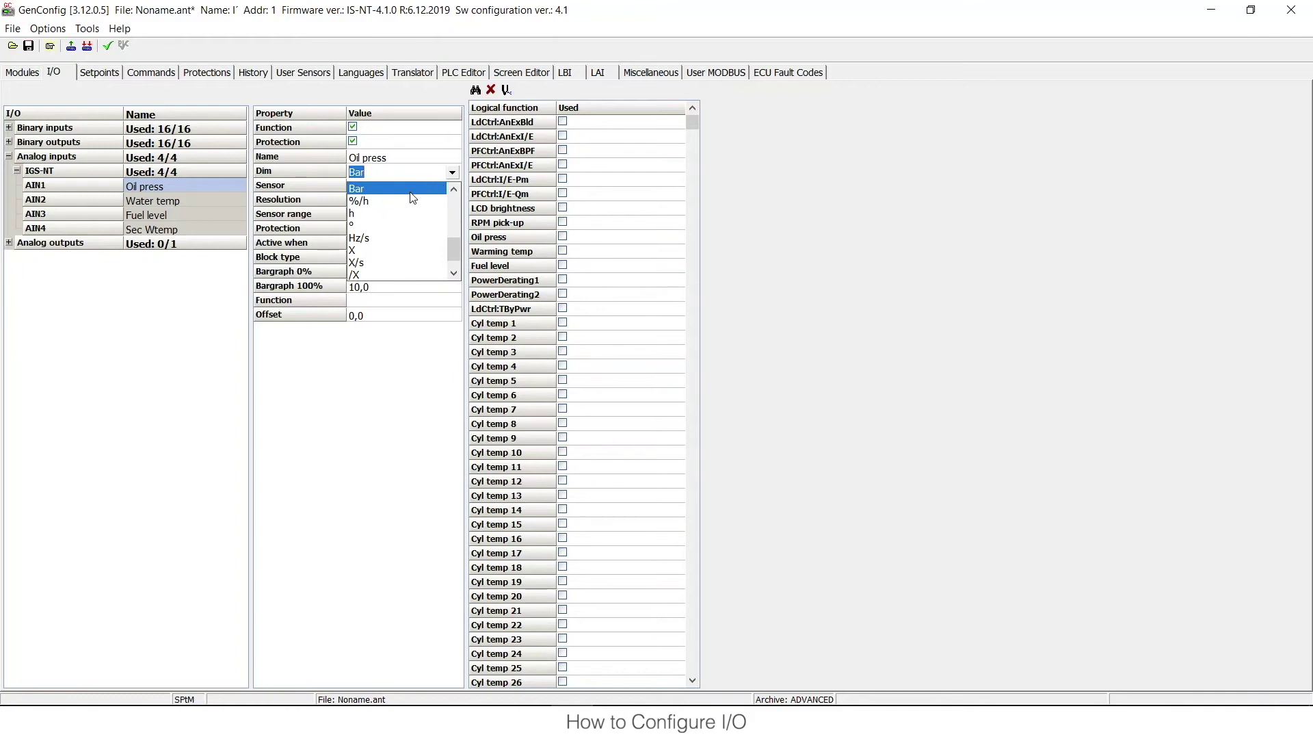
pyautogui.scroll(-2, 391, 200)
pyautogui.scroll(1, 379, 212)
pyautogui.scroll(1, 387, 215)
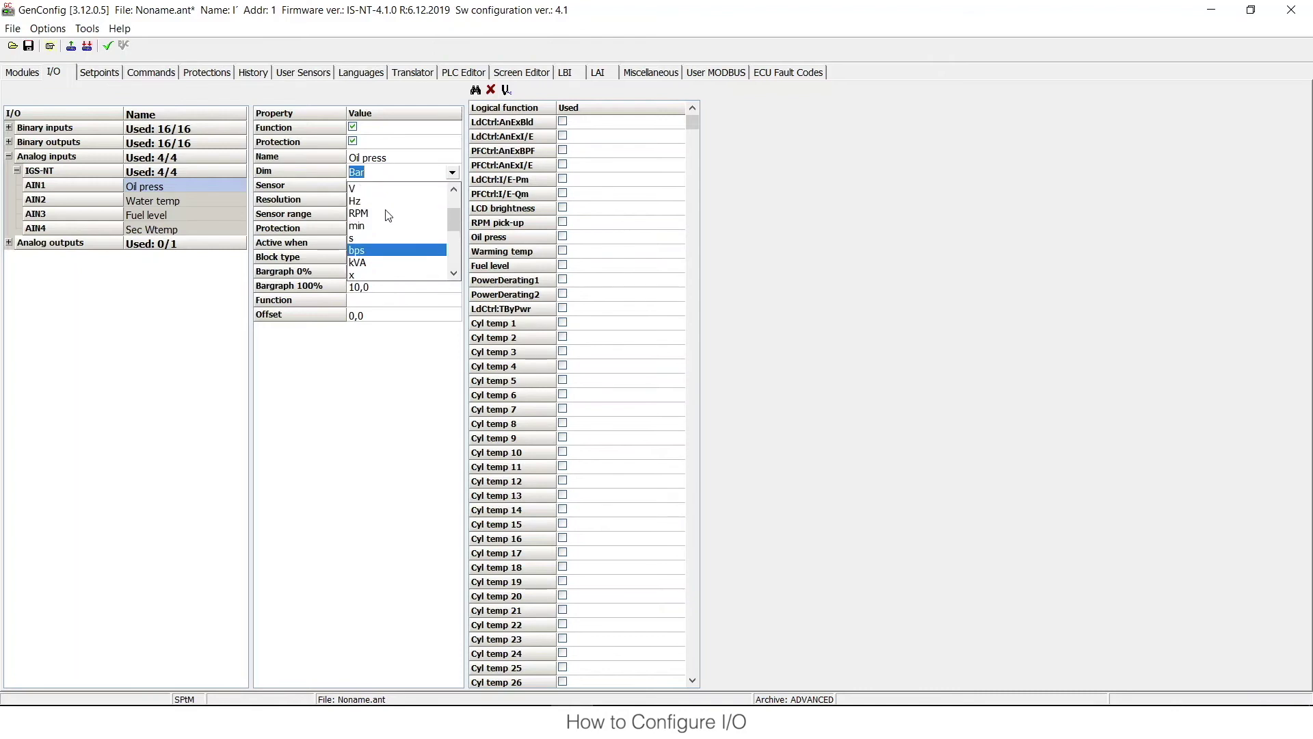
pyautogui.click(366, 265)
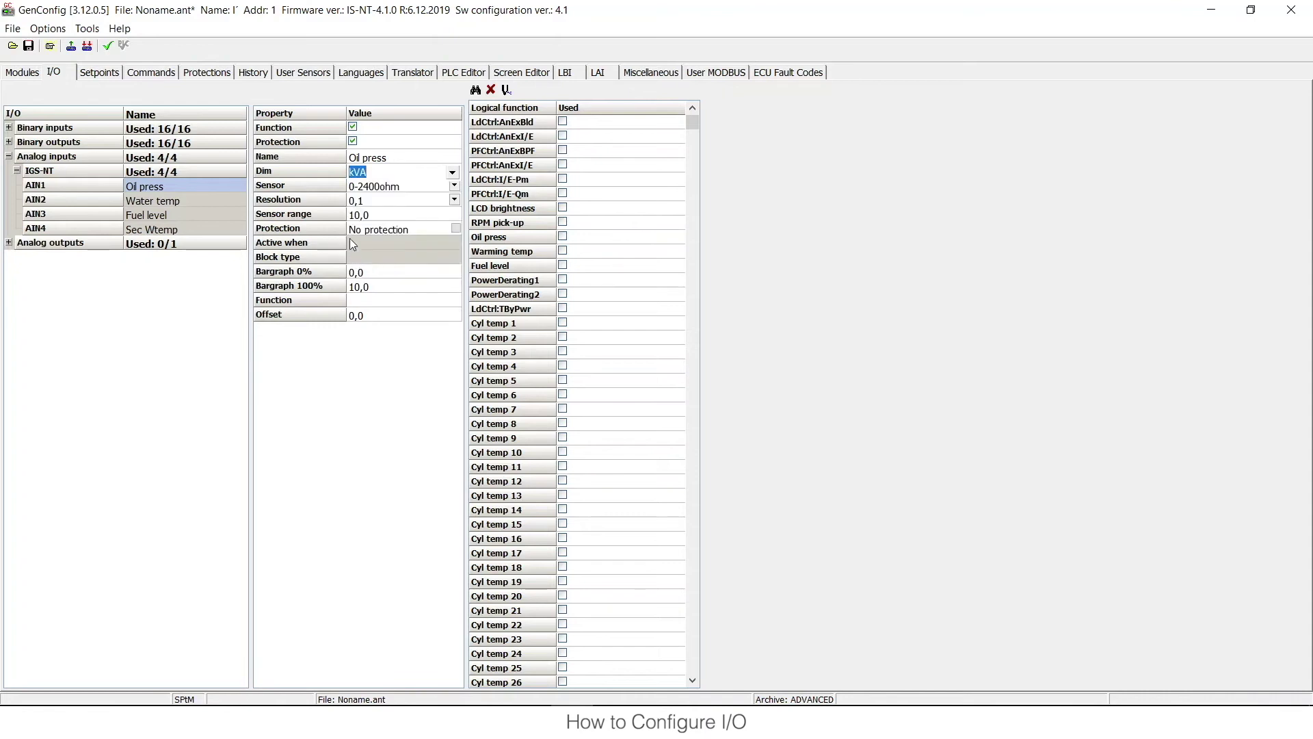
# Keep the 0-2400ohm sensor and 0,1 resolution, and set sensor range 10,0
pyautogui.click(455, 184)
pyautogui.scroll(2, 405, 259)
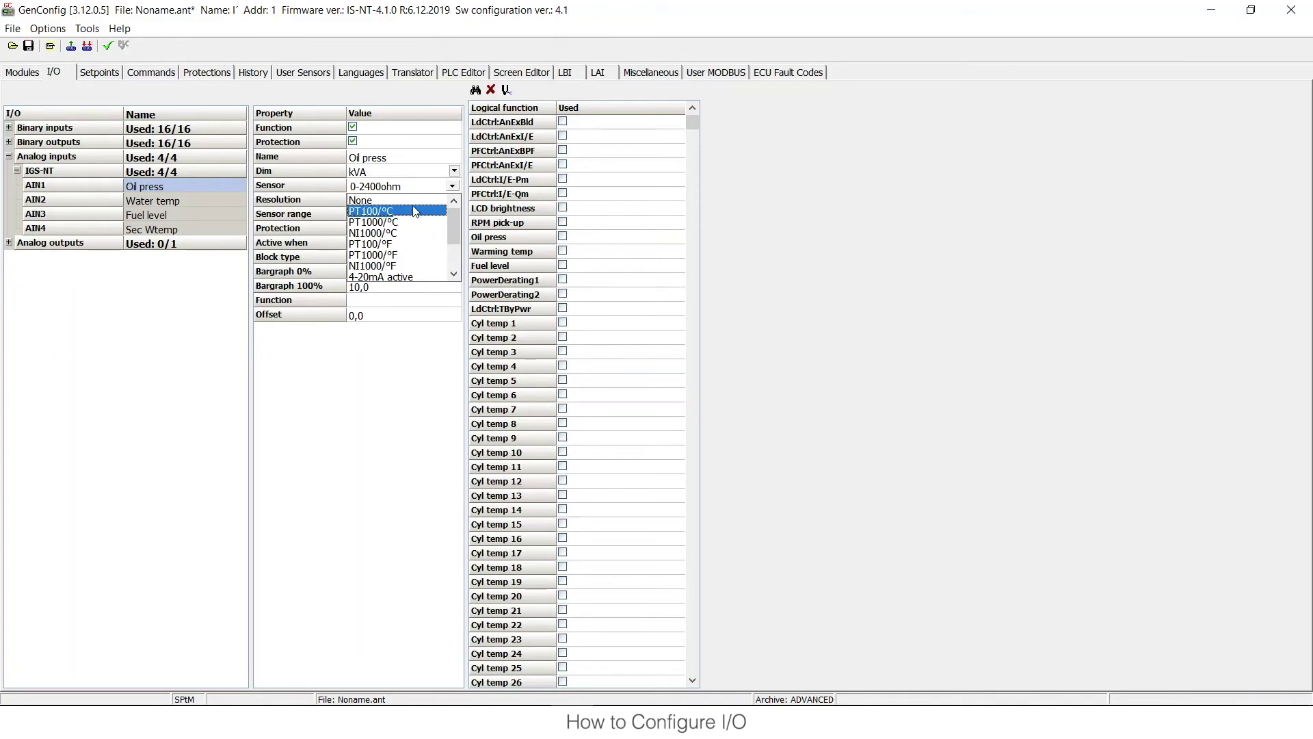
pyautogui.click(313, 193)
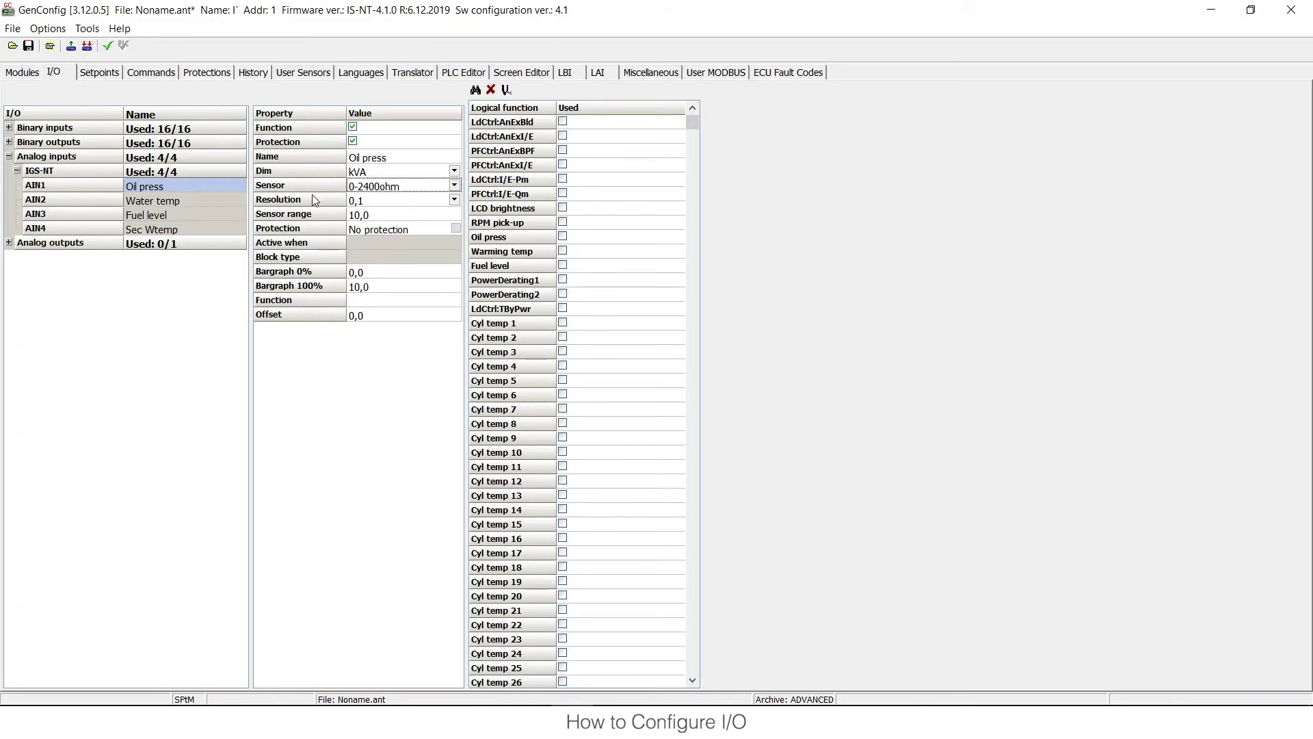
pyautogui.click(413, 202)
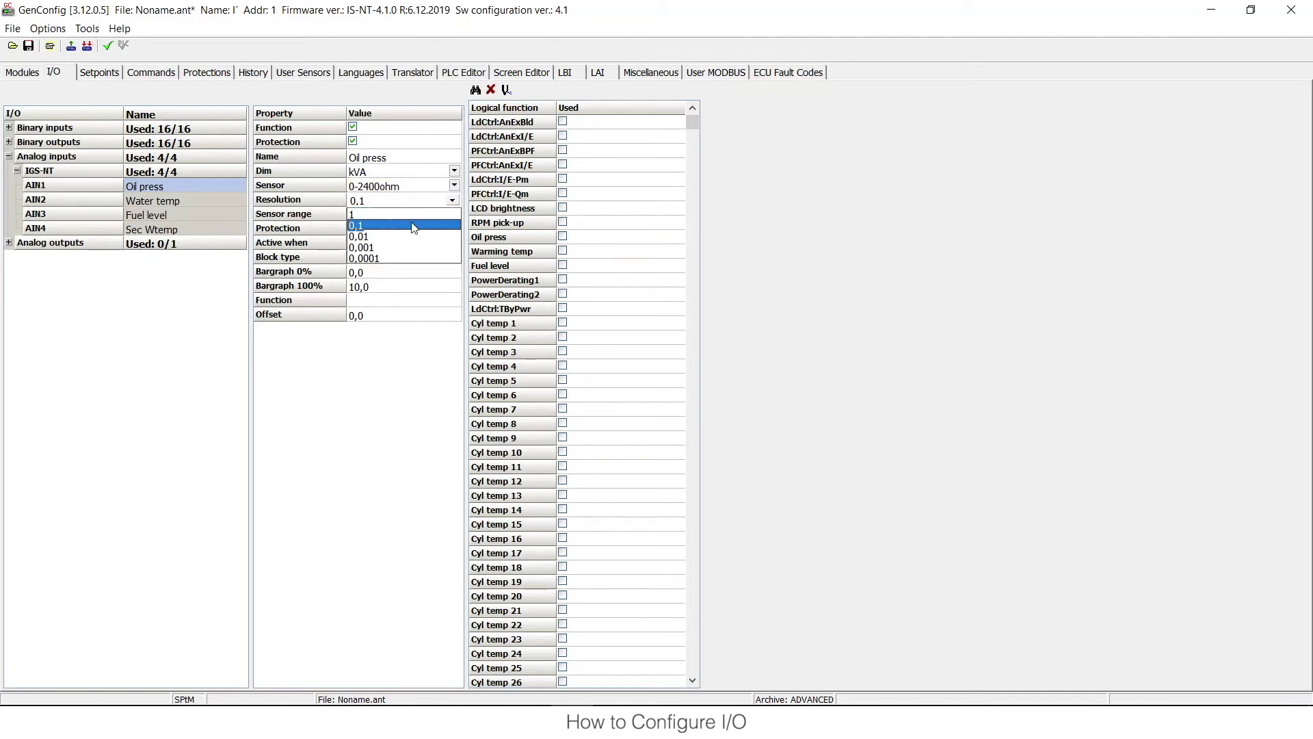
pyautogui.click(412, 226)
pyautogui.click(374, 214)
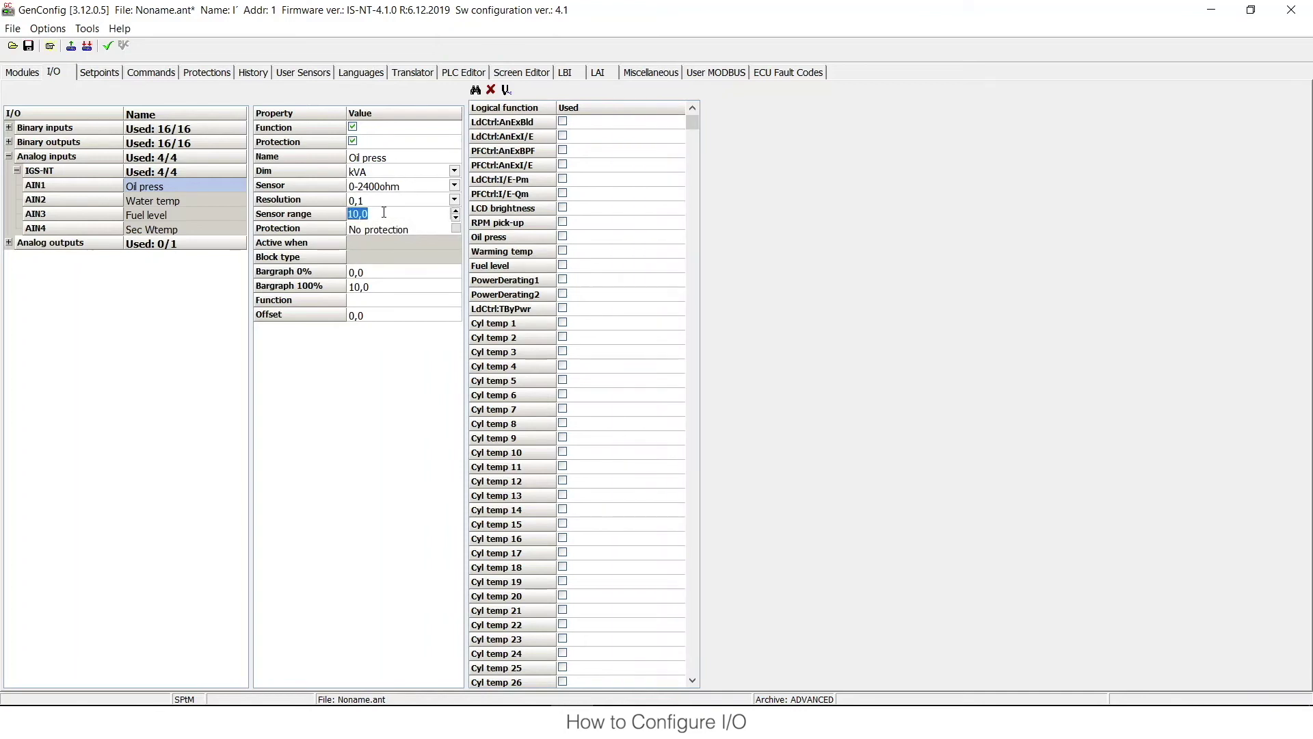
pyautogui.click(407, 230)
pyautogui.click(454, 230)
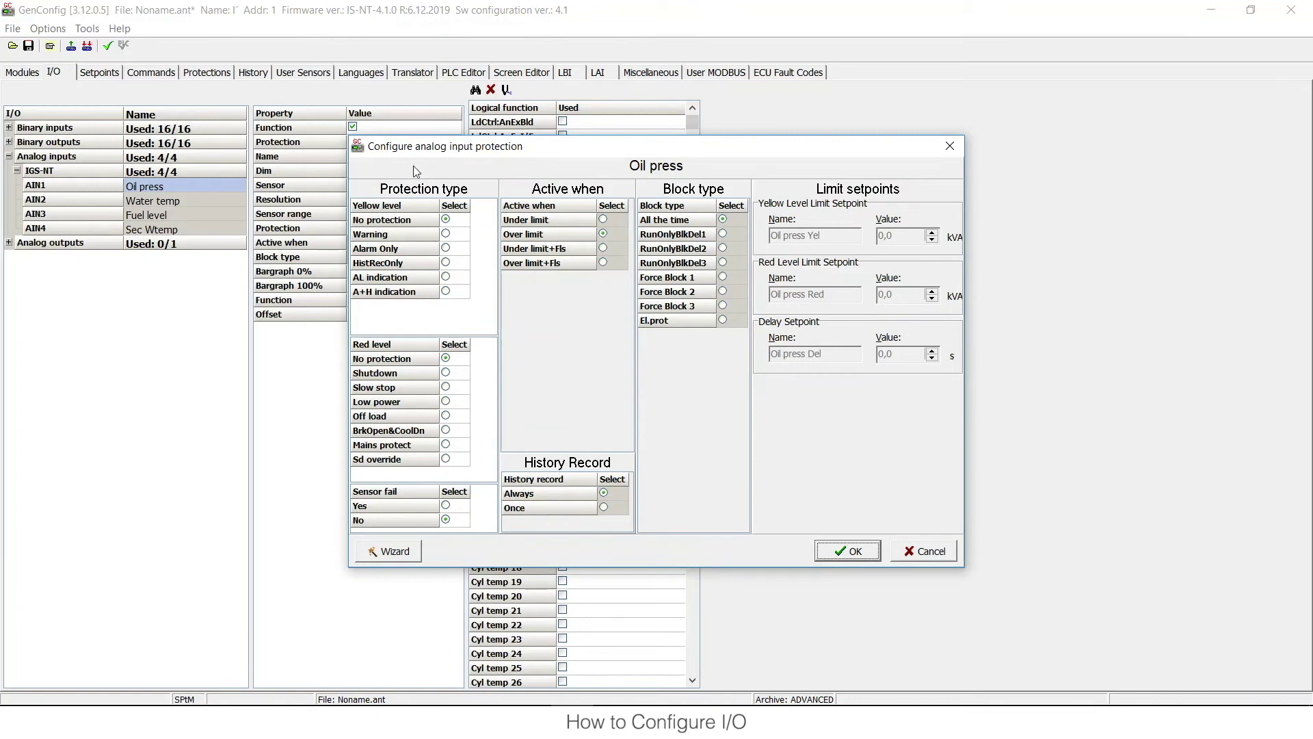
pyautogui.click(463, 237)
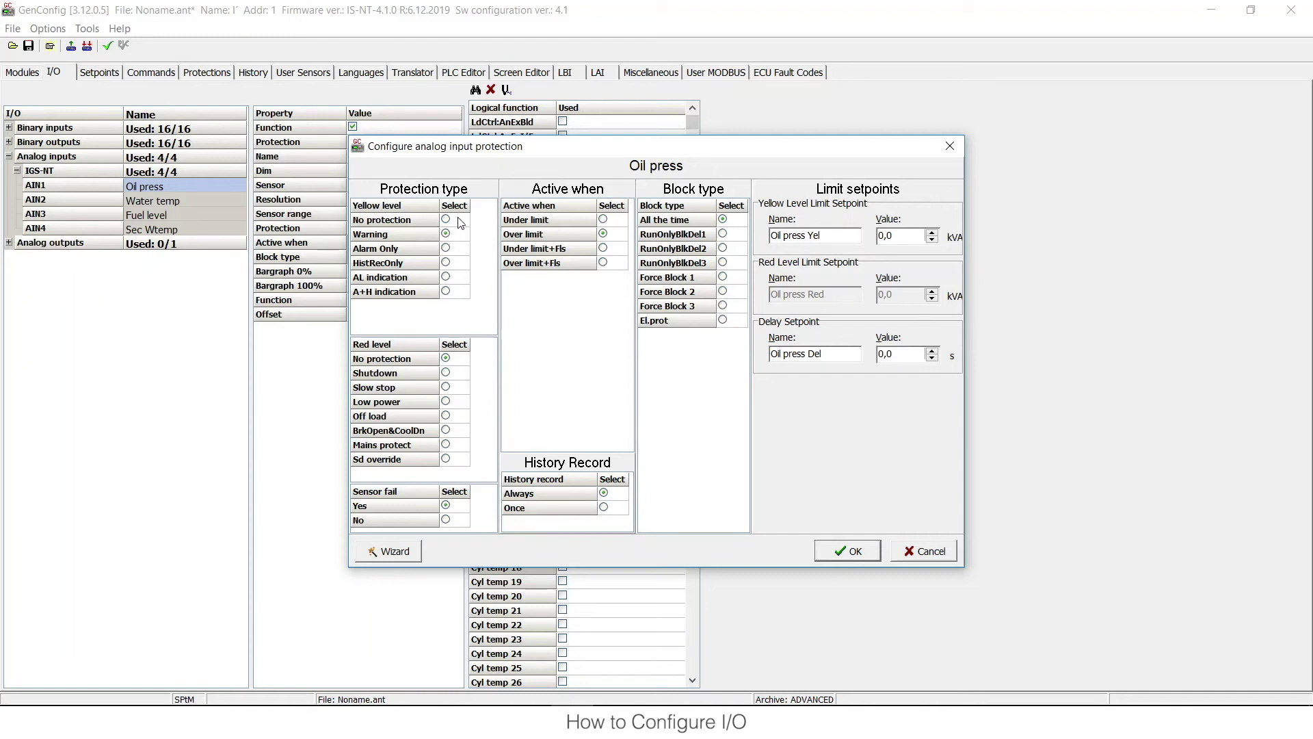
pyautogui.click(925, 553)
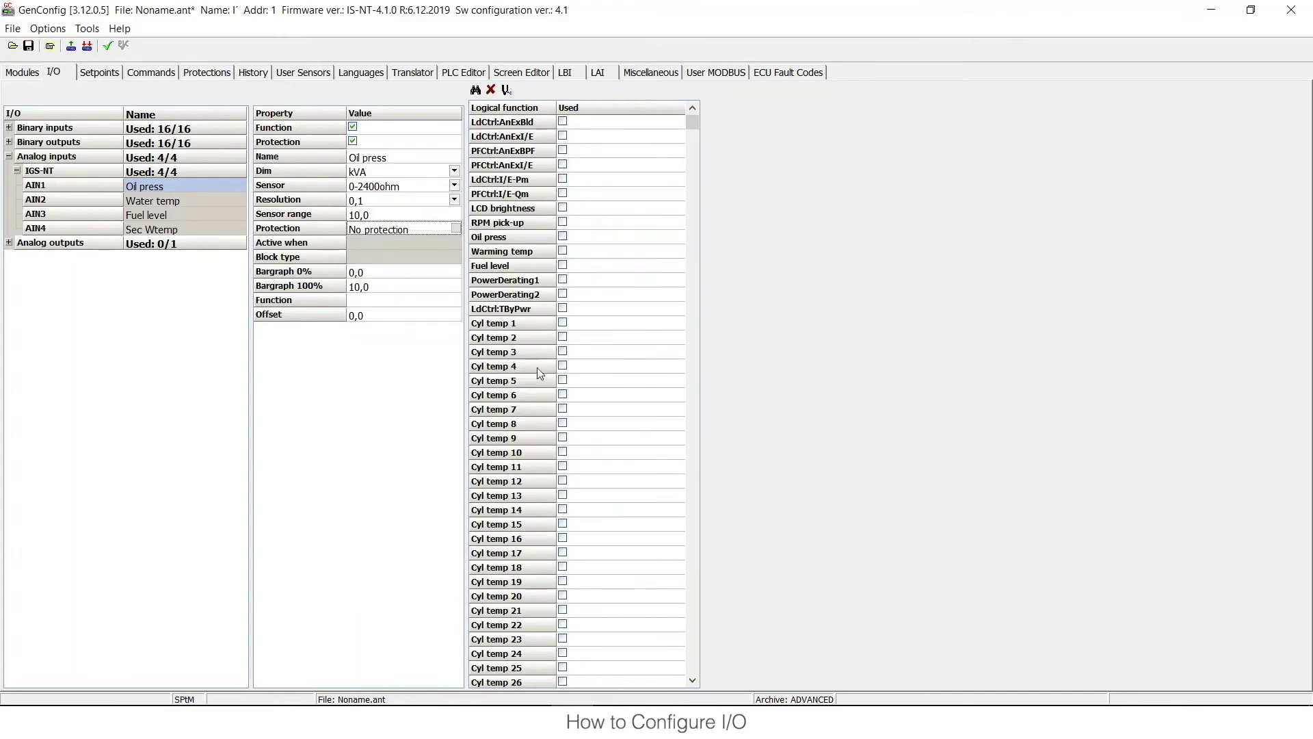
# Go through Oil press's Bargraph 0%, Function and Offset values
pyautogui.click(372, 275)
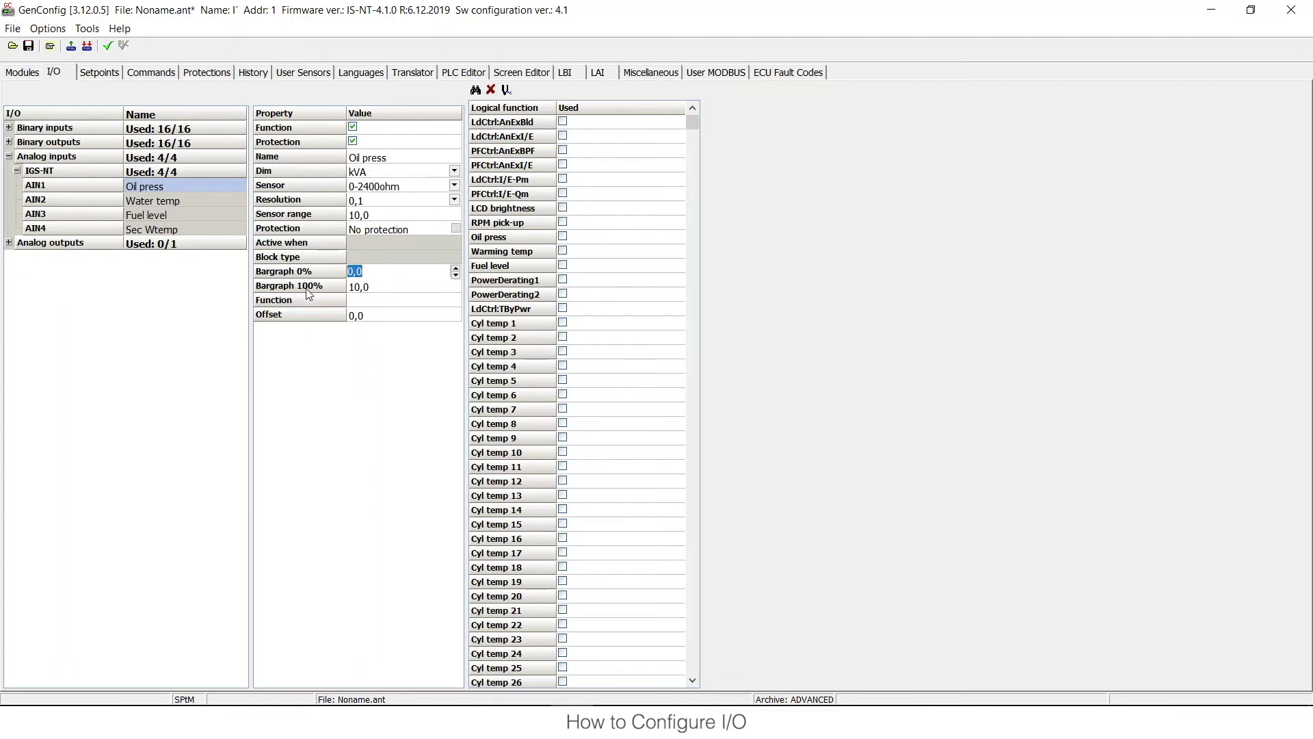
pyautogui.click(378, 302)
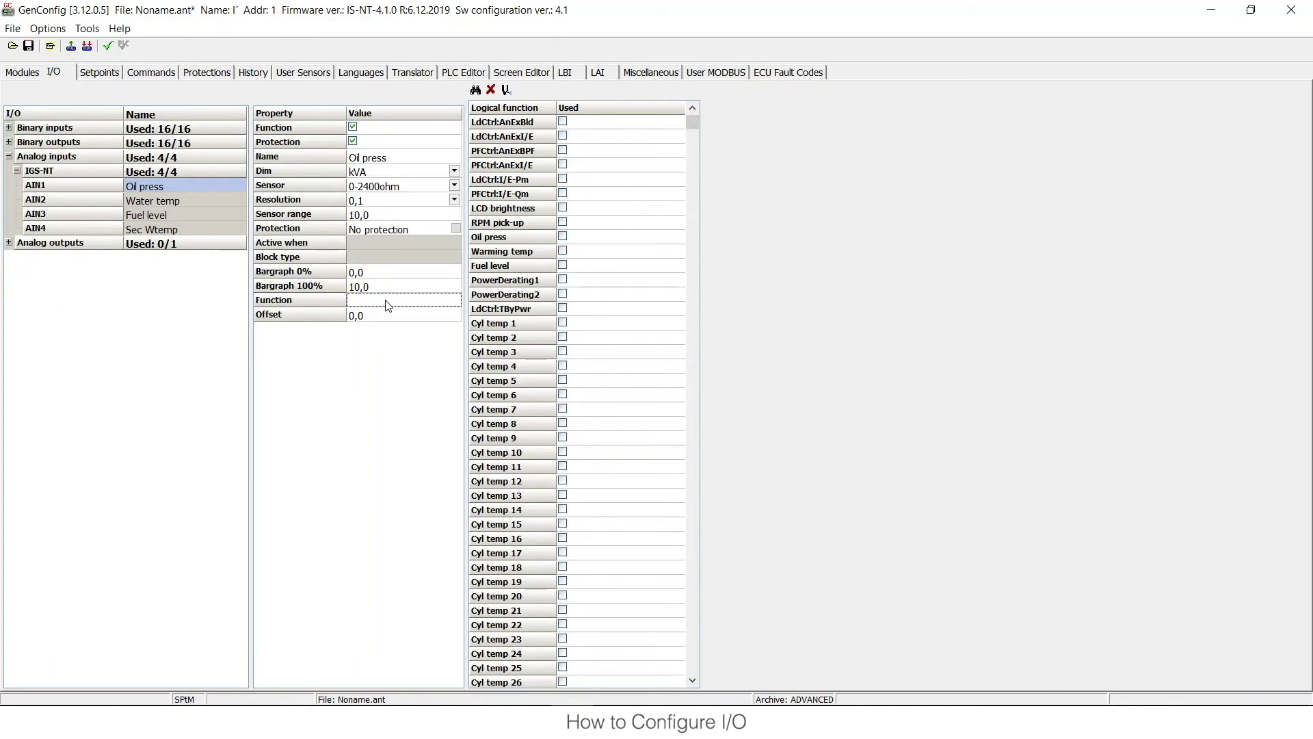
pyautogui.click(406, 314)
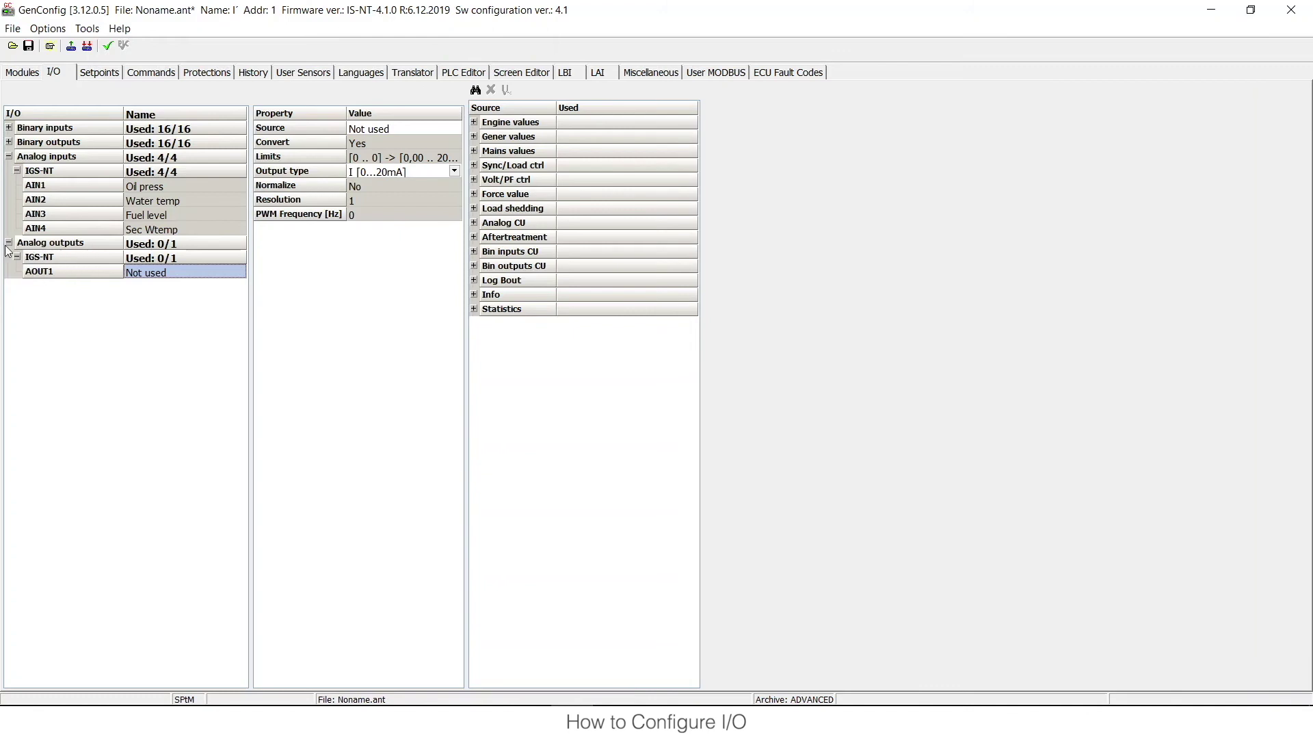
# Set AOUT1's source to the engine RPM value, leaving Convert set to Yes
pyautogui.click(153, 274)
pyautogui.click(439, 131)
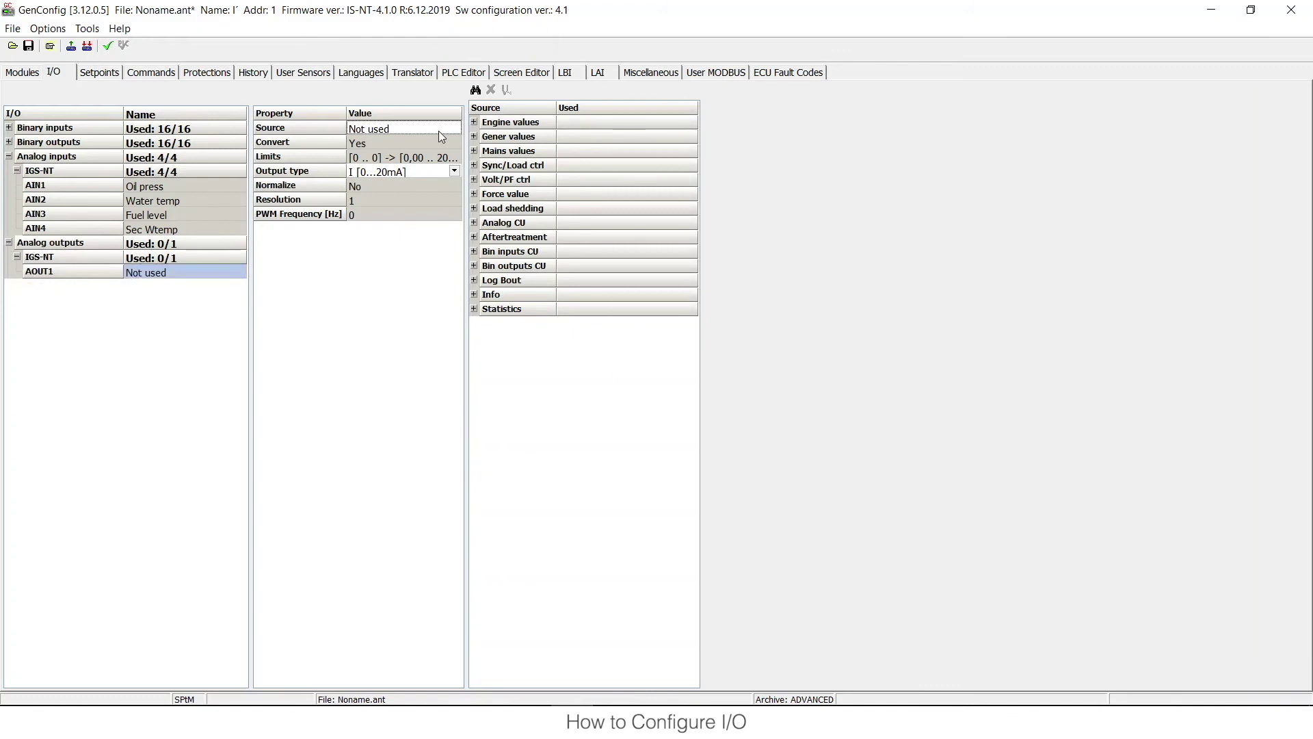
pyautogui.click(473, 121)
pyautogui.click(562, 136)
pyautogui.click(473, 194)
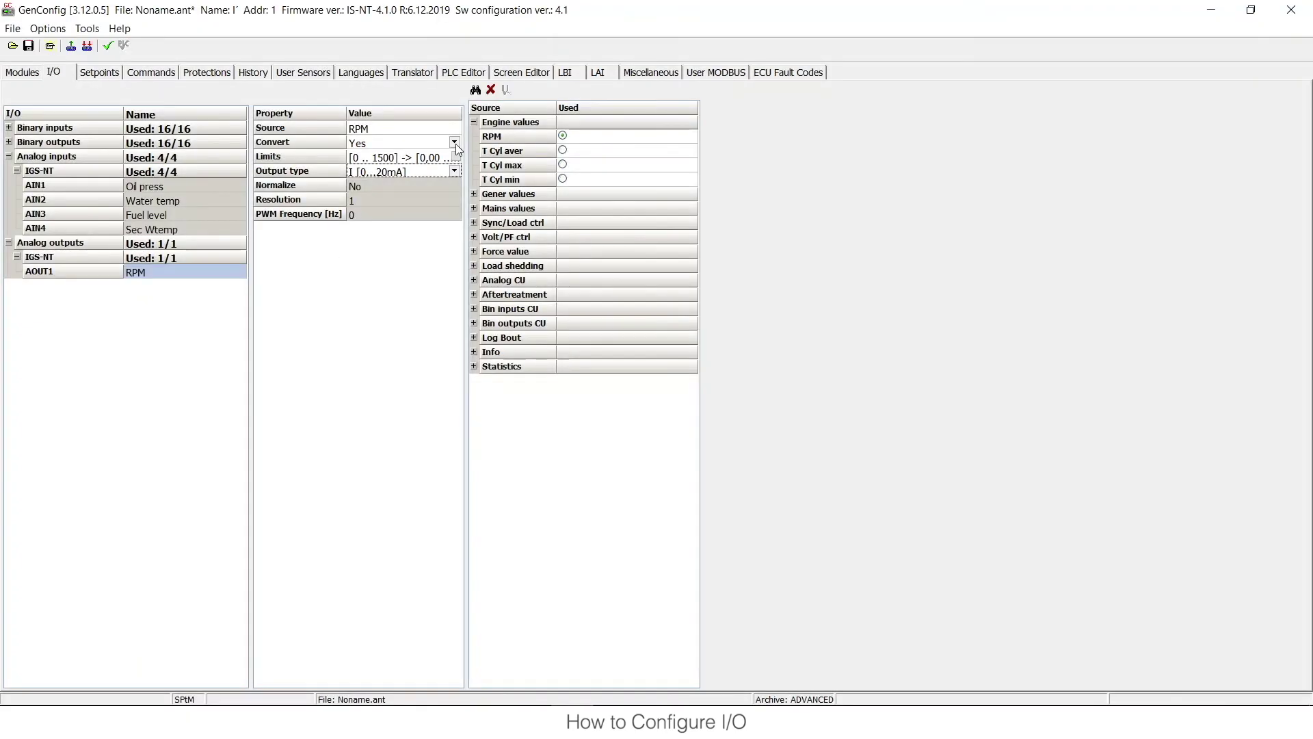
pyautogui.click(455, 143)
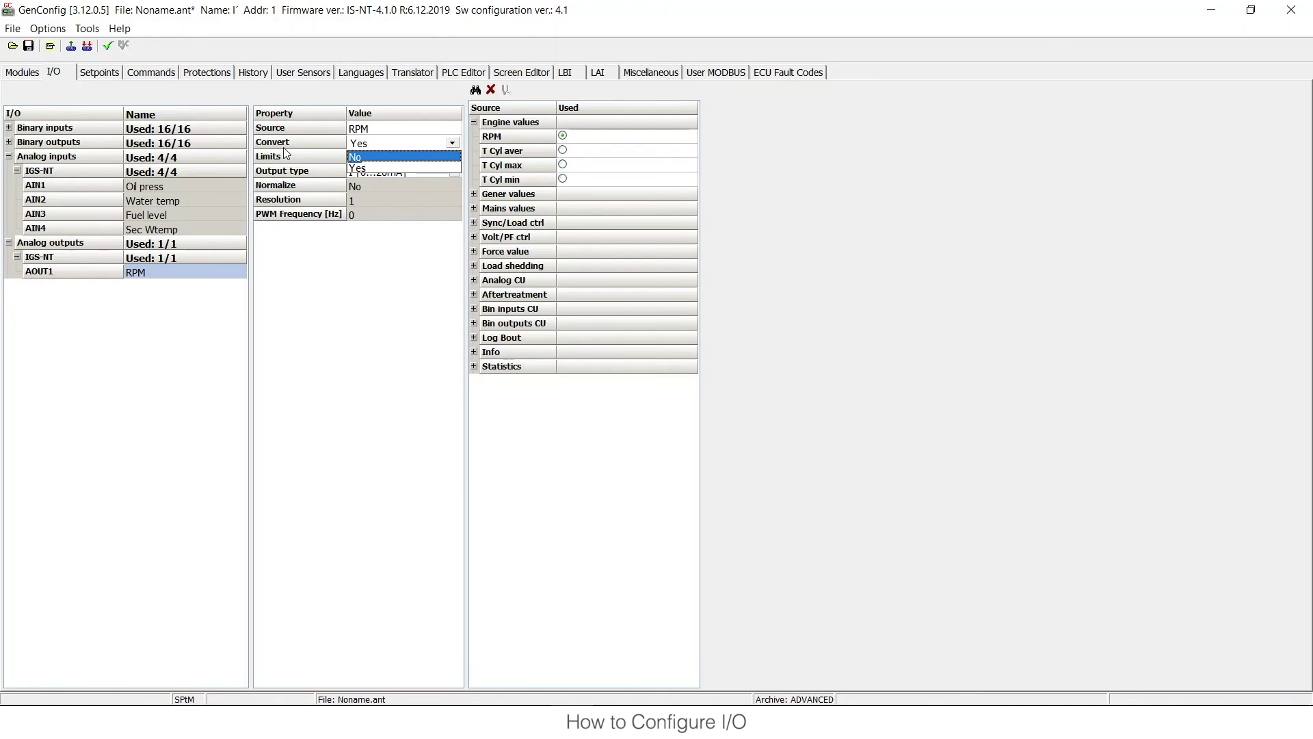
pyautogui.click(362, 166)
pyautogui.click(457, 160)
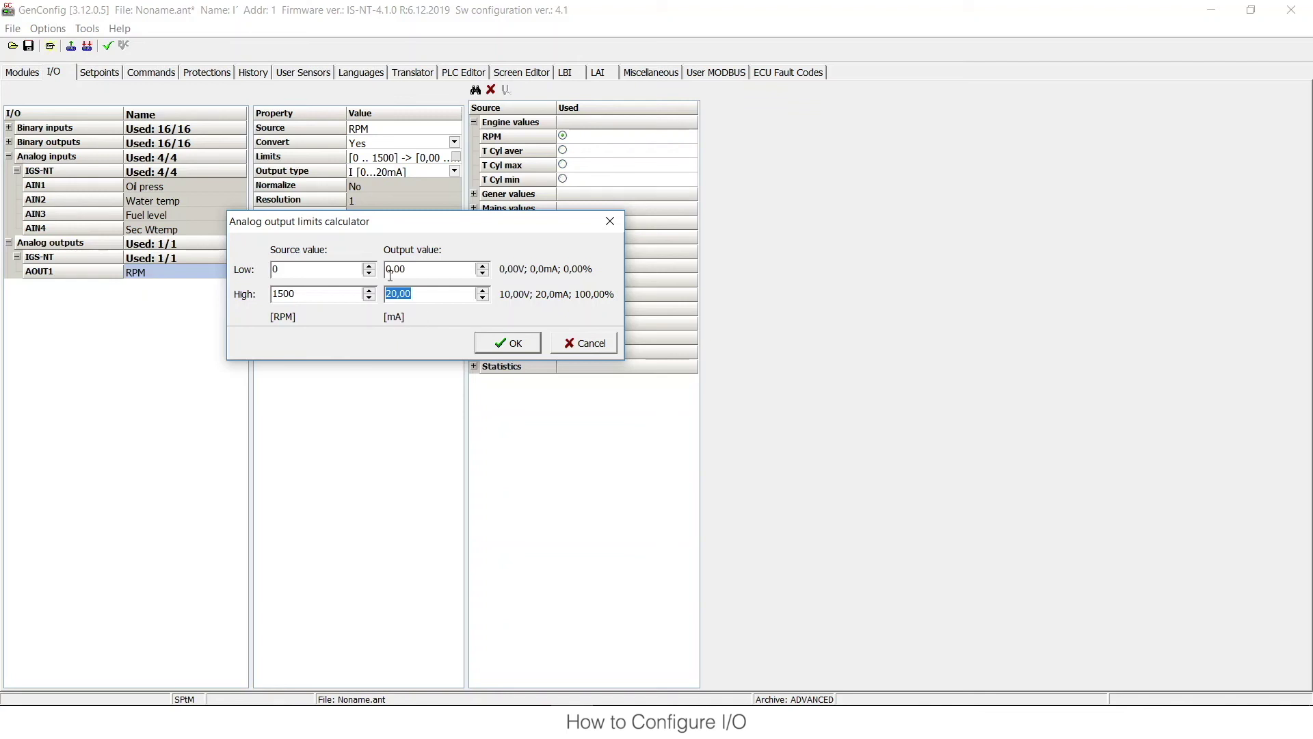
pyautogui.click(507, 346)
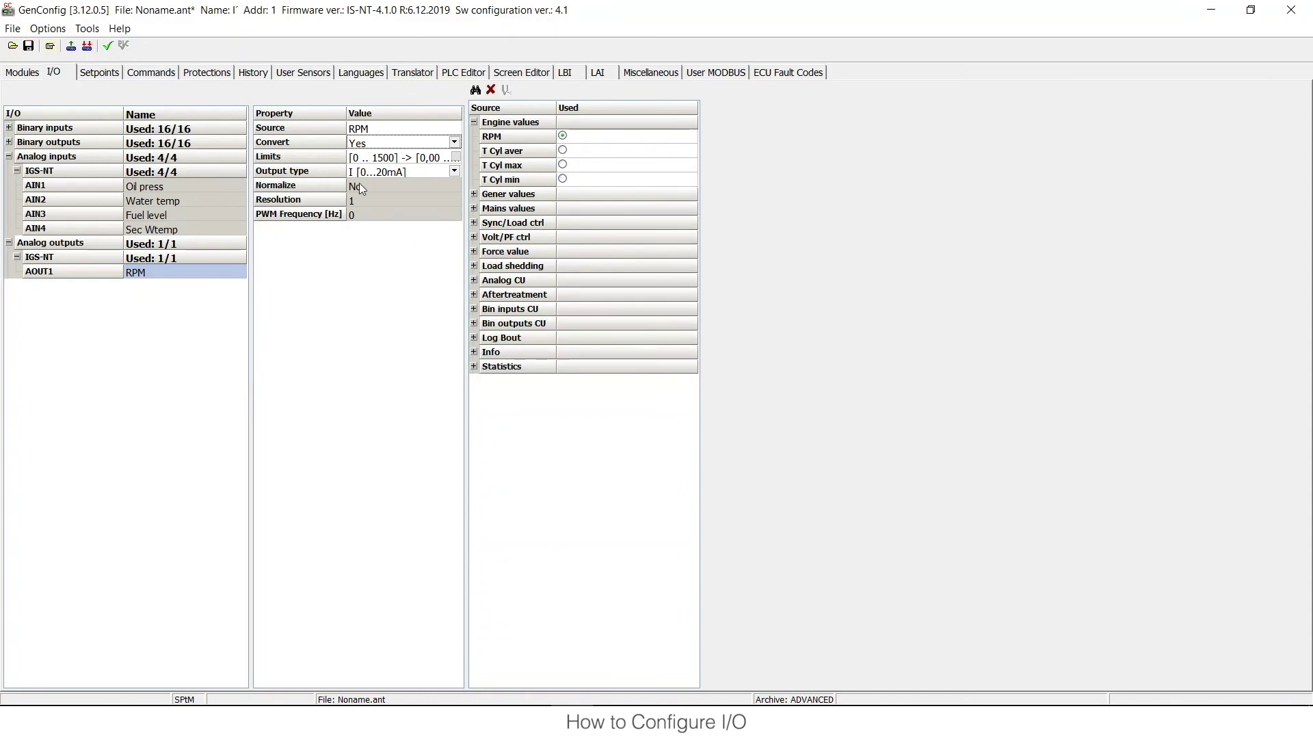
# Keep AOUT1's 0–20 mA output type, set Convert to No and Resolution to 0,01
pyautogui.click(453, 171)
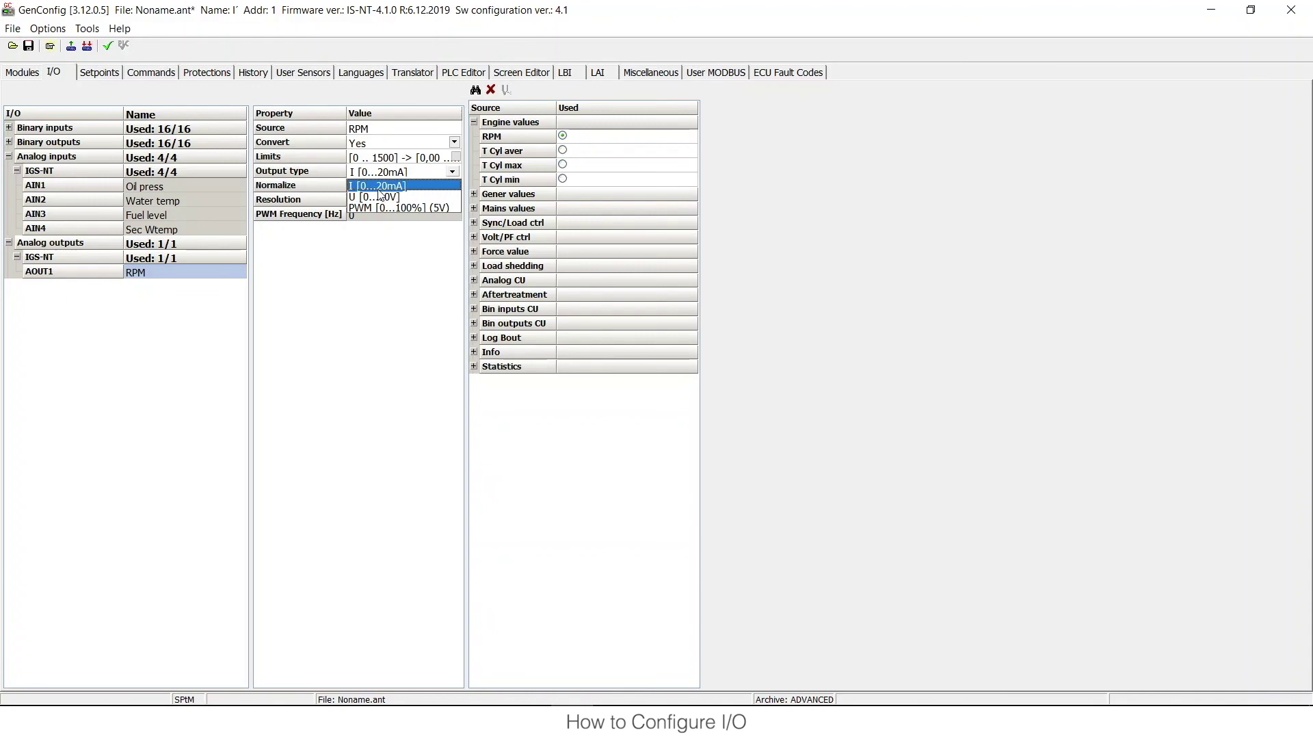
pyautogui.click(367, 266)
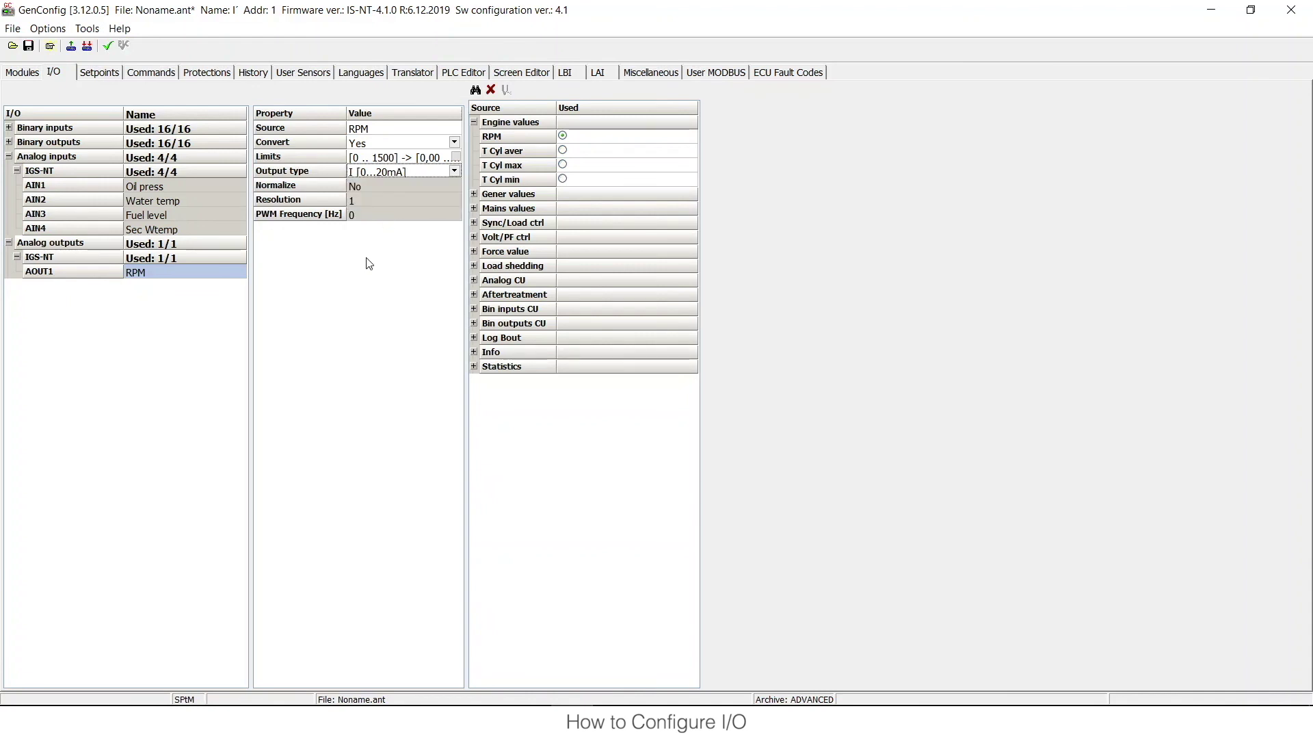
pyautogui.click(455, 144)
pyautogui.click(428, 156)
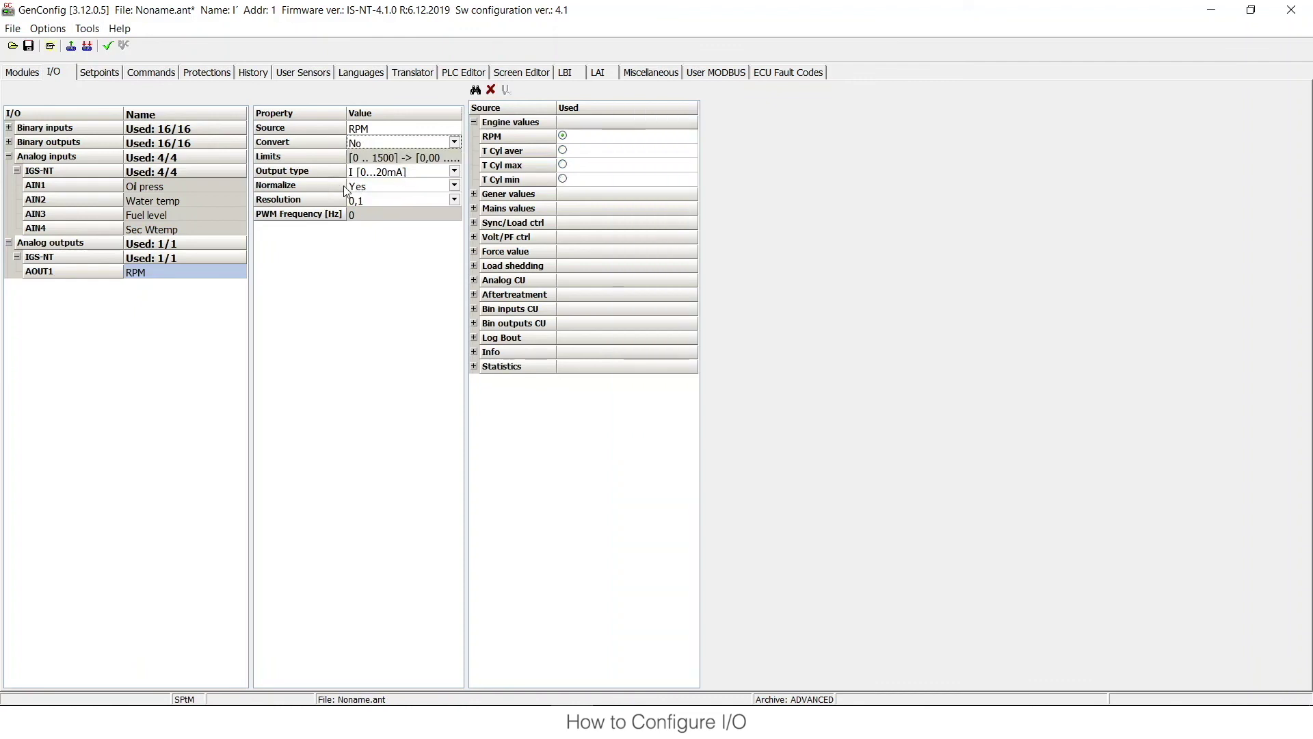
pyautogui.click(454, 202)
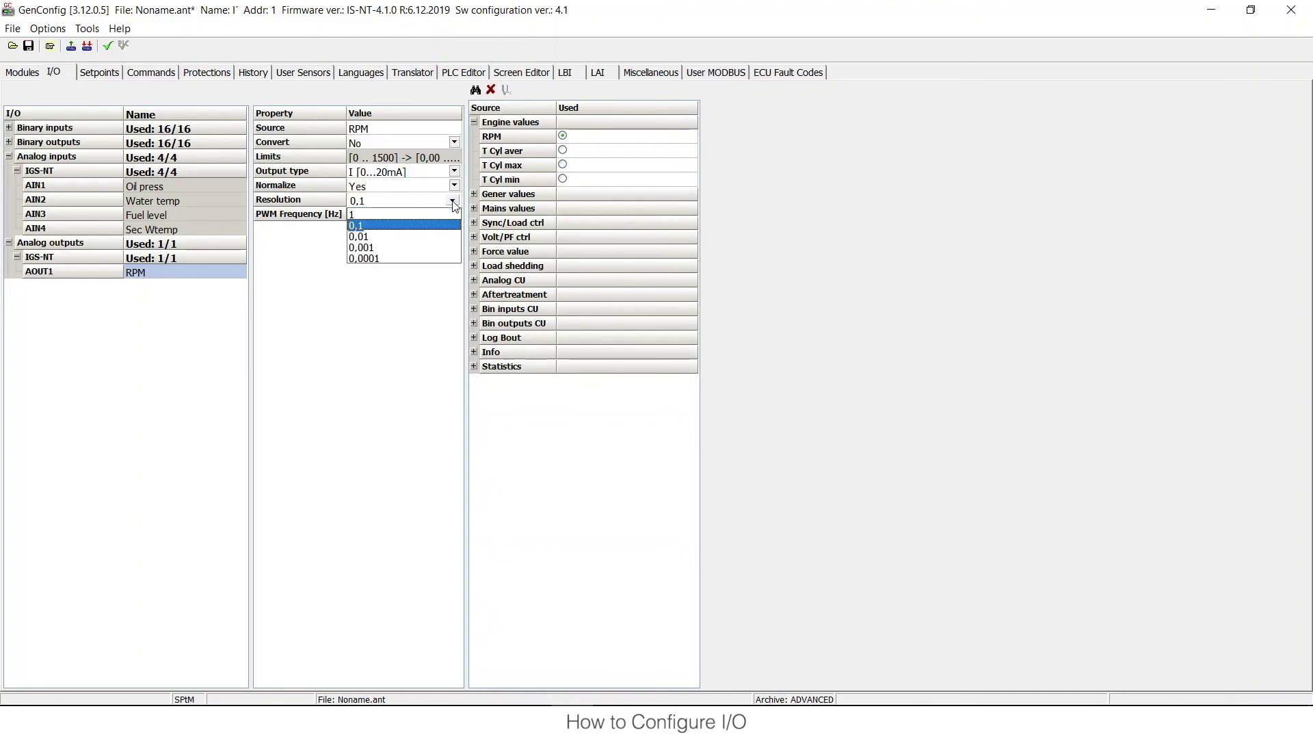
pyautogui.click(400, 237)
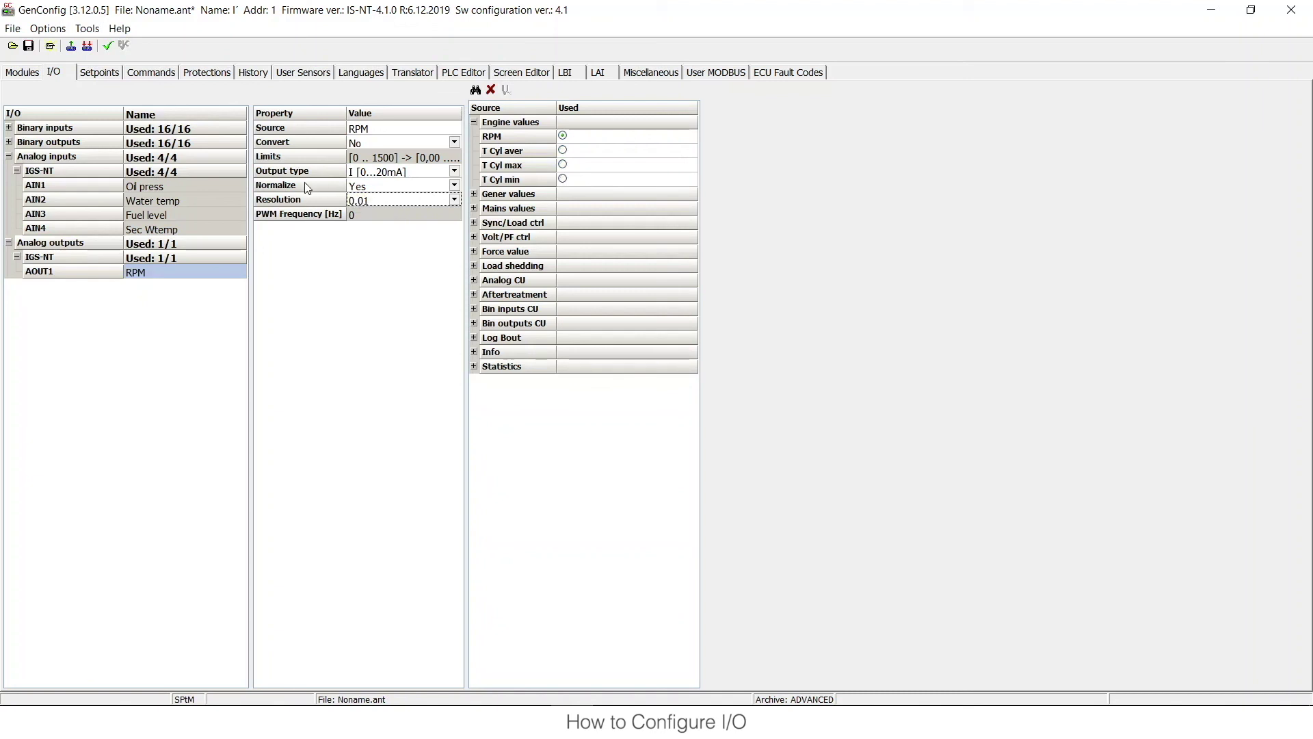
# Set AOUT1's output type to PWM [0...100%] (5V) with a 1200 Hz PWM frequency
pyautogui.click(370, 218)
pyautogui.click(456, 173)
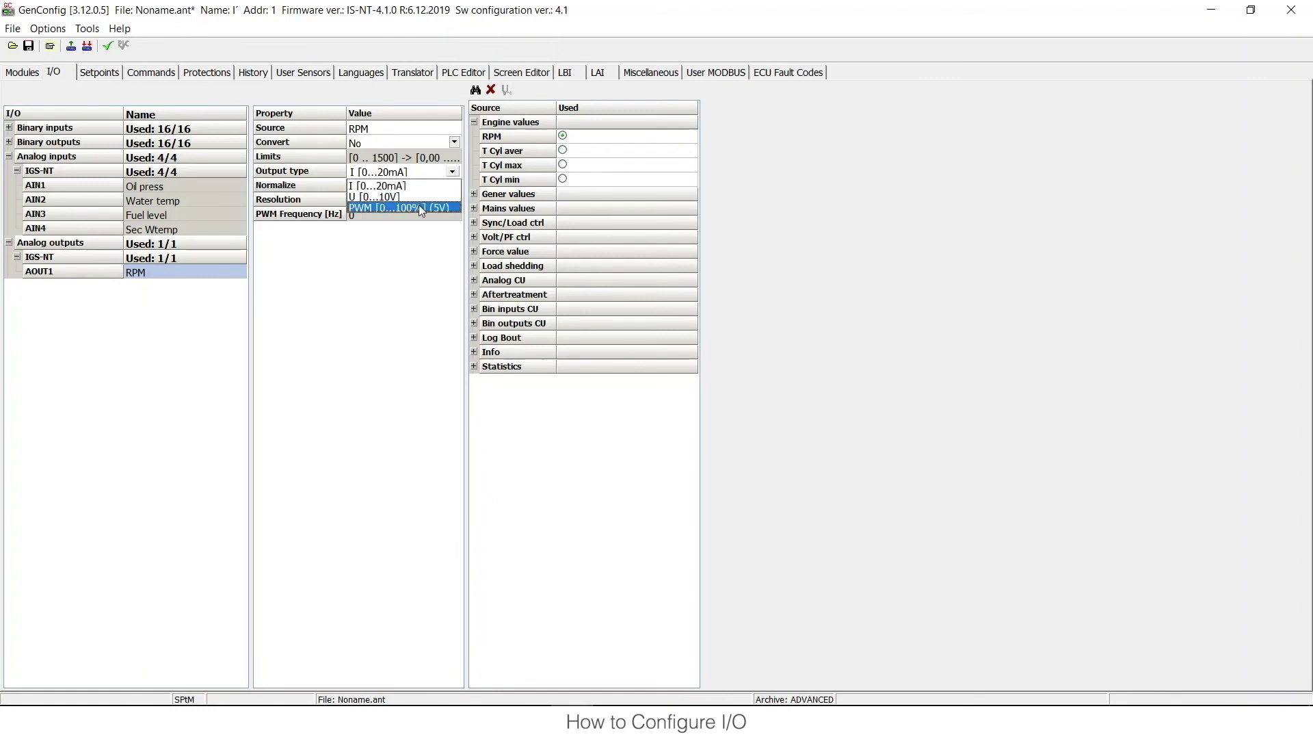
pyautogui.click(416, 209)
pyautogui.click(387, 213)
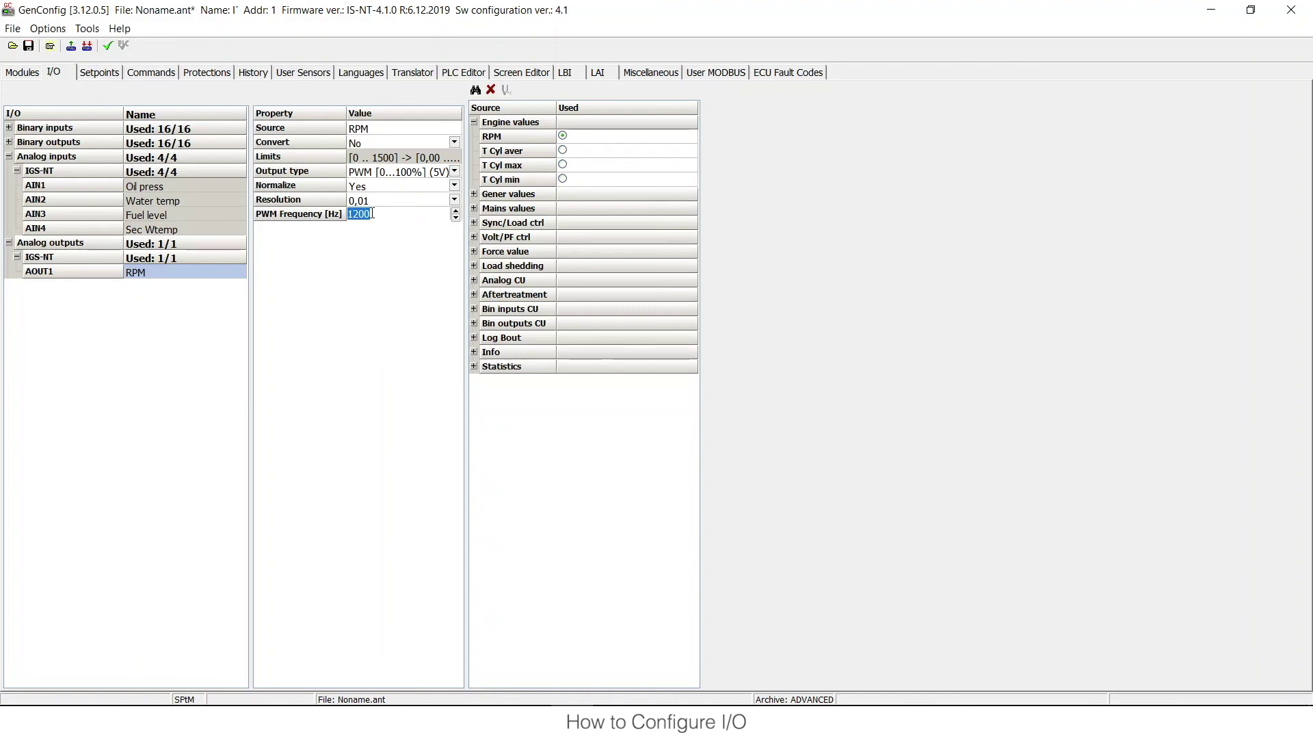
pyautogui.press('Return')
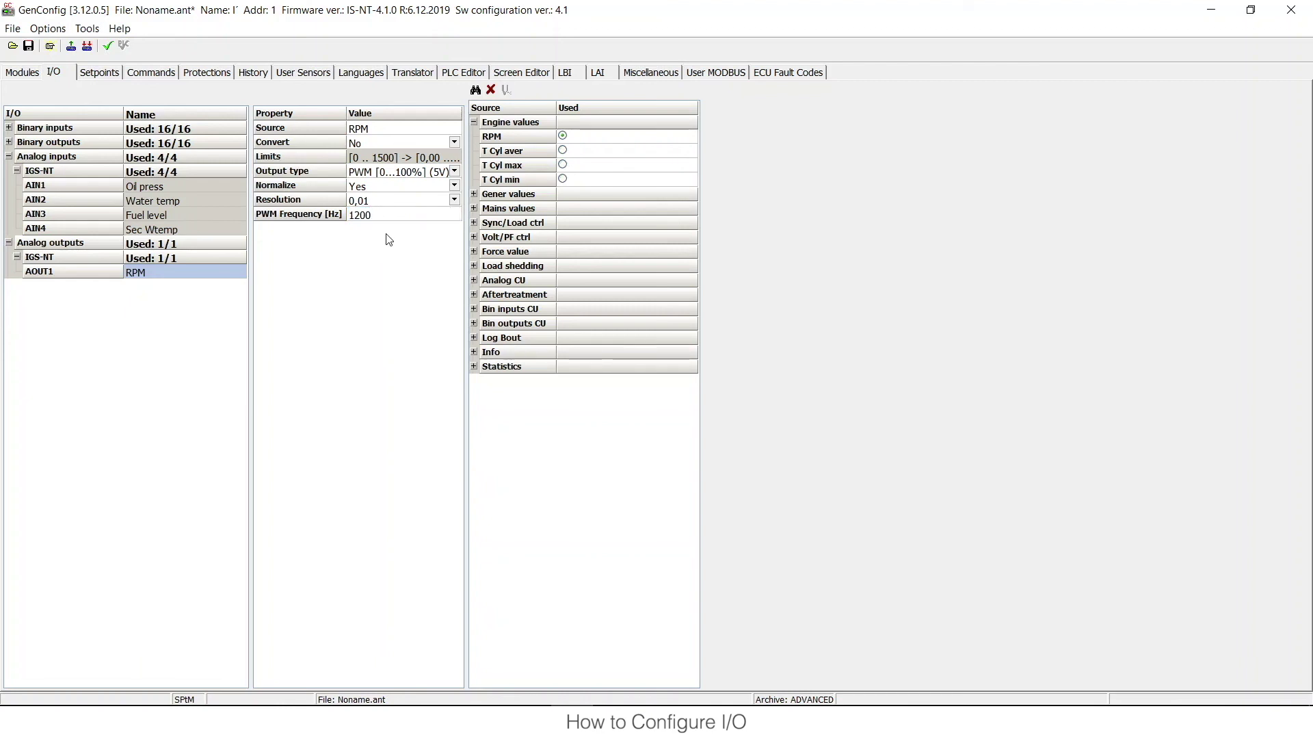